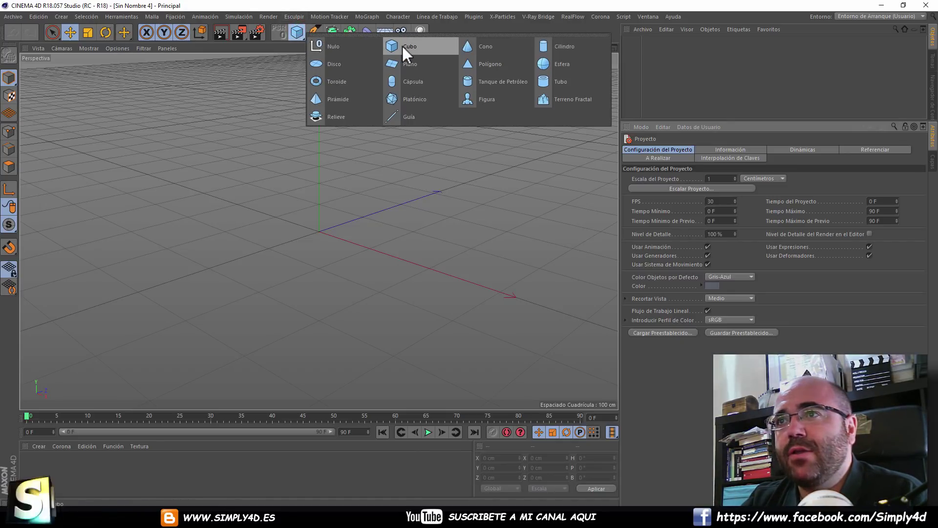
- Add a Cube and a MoGraph Cloner, then place the cube under the cloner
drag(298, 31, 403, 46)
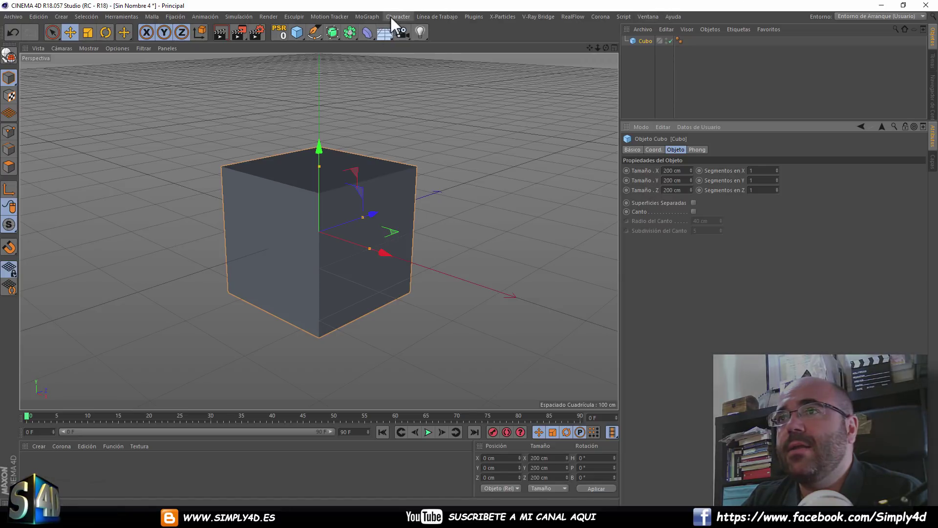
click(372, 16)
click(377, 123)
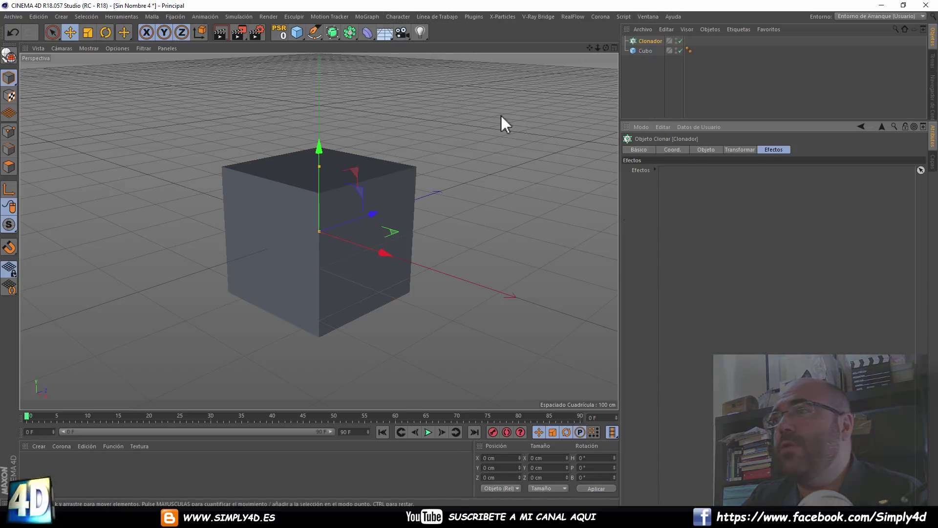
drag(641, 51, 644, 40)
- Set the cloner to Grid Array mode, reduced to a single layer in Y
click(647, 40)
click(703, 148)
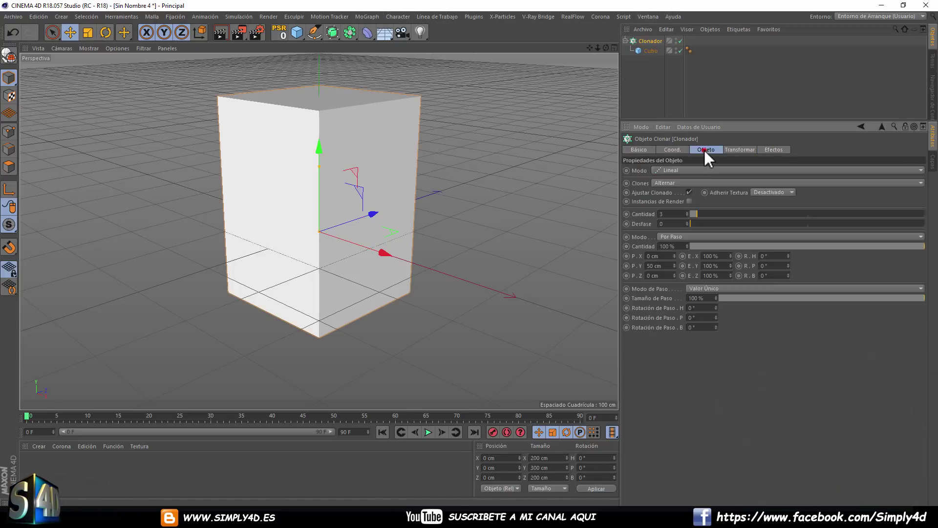
click(680, 171)
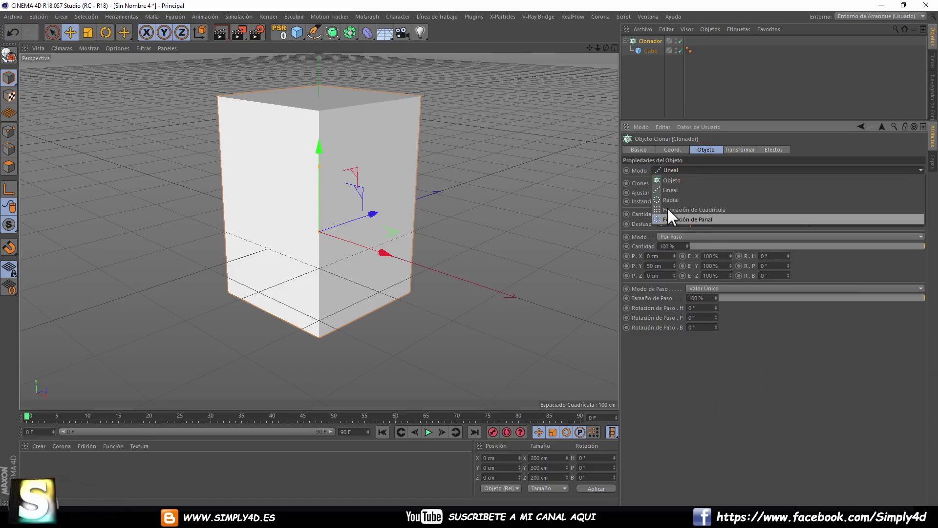
click(672, 207)
drag(722, 211, 722, 217)
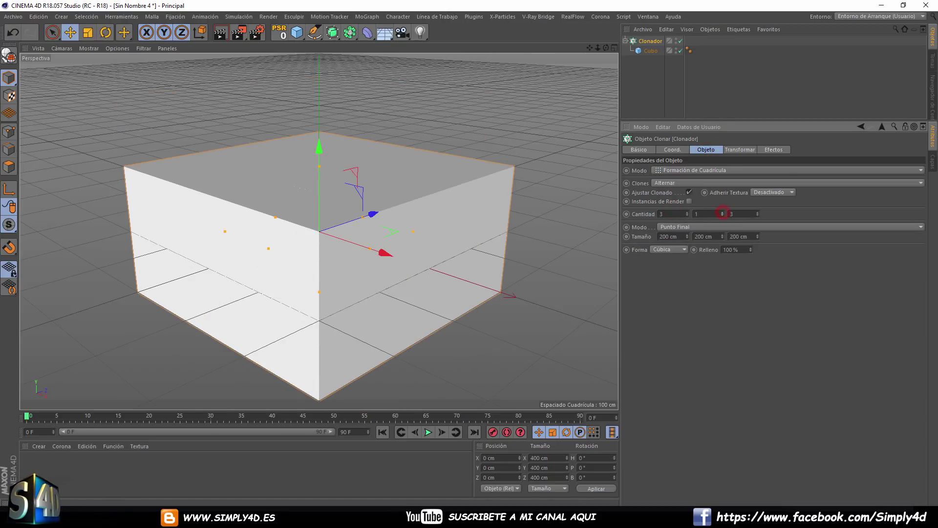
- Show shaded faces with lines and enlarge the grid size in X and Z to separate the clones
click(89, 48)
click(92, 71)
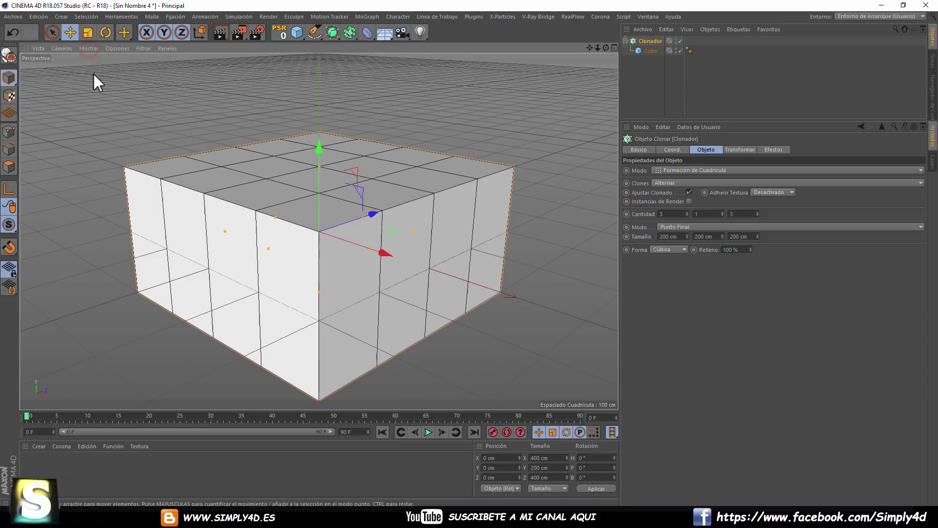
scroll(354, 242, down, 1)
scroll(351, 240, down, 2)
scroll(337, 243, down, 1)
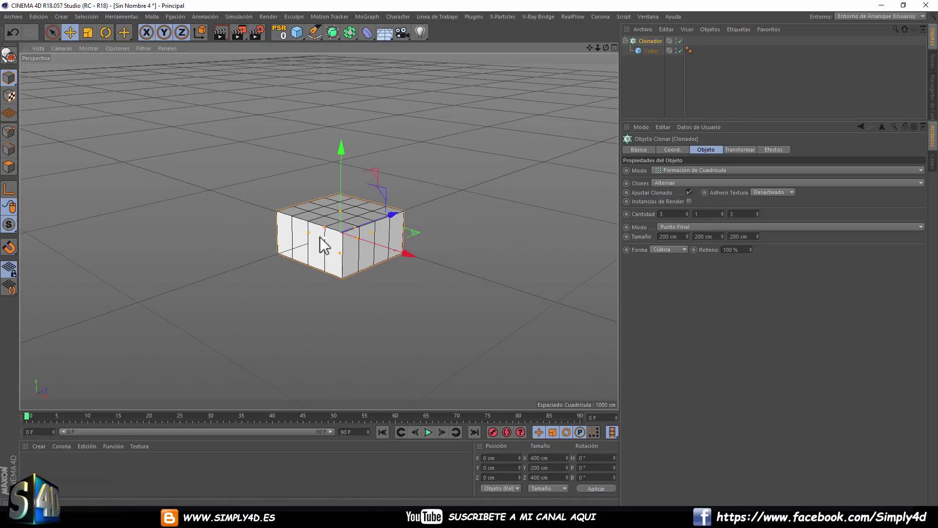
drag(322, 239, 193, 280)
drag(358, 241, 469, 298)
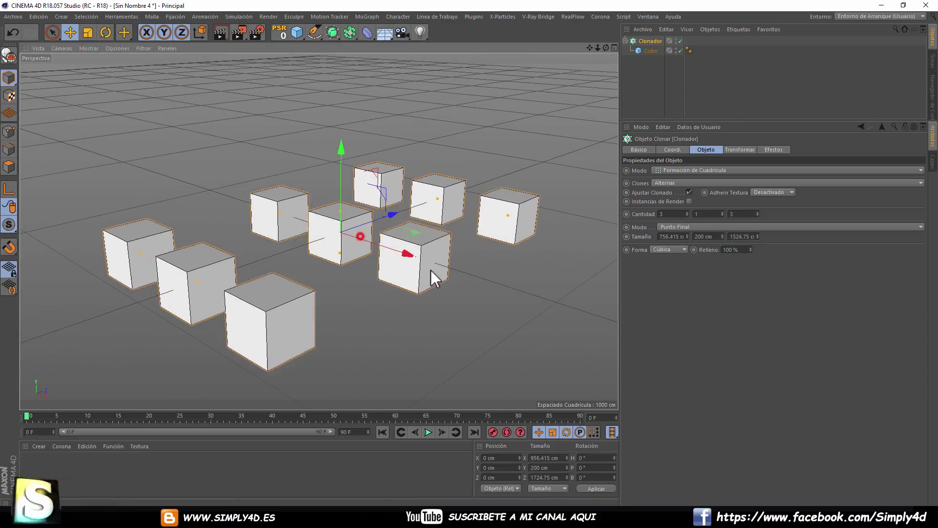
- Set the grid count to 6 by 6 with wider column spacing
drag(687, 213, 689, 205)
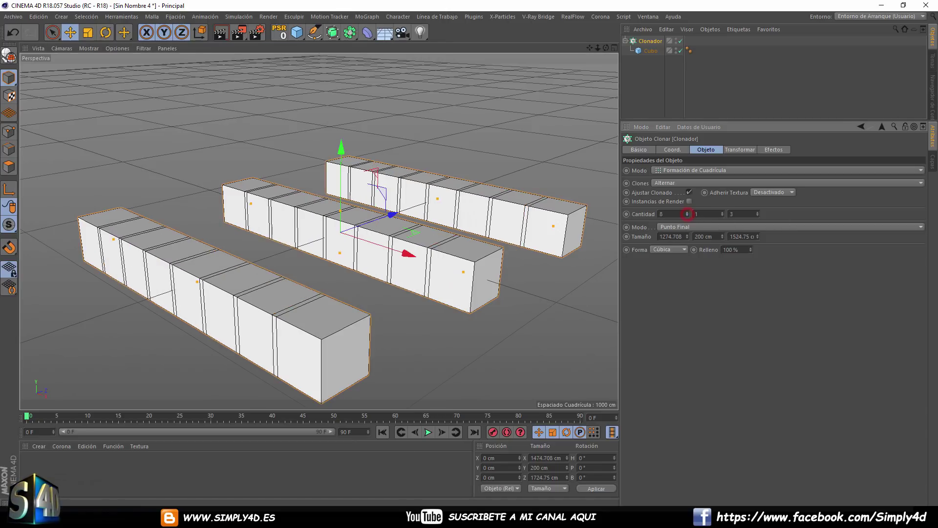
drag(757, 213, 758, 207)
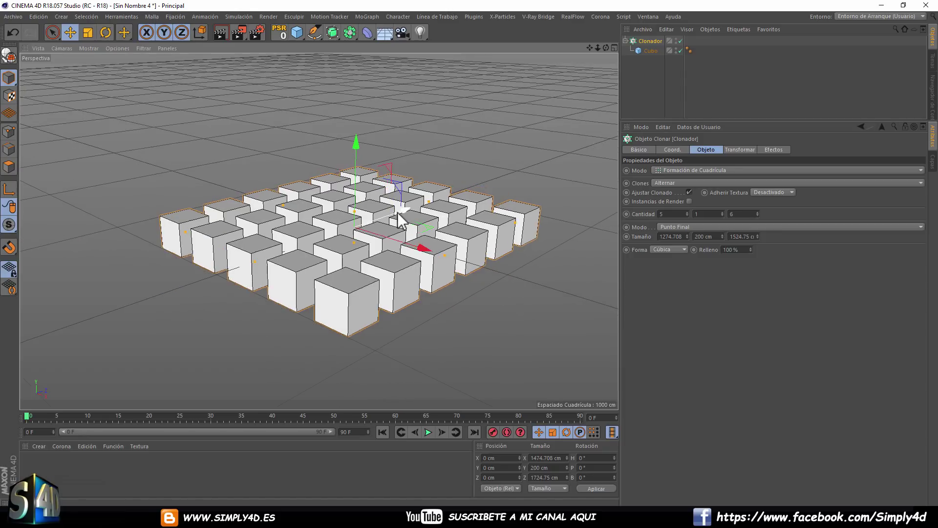
alt+drag(398, 220, 674, 192)
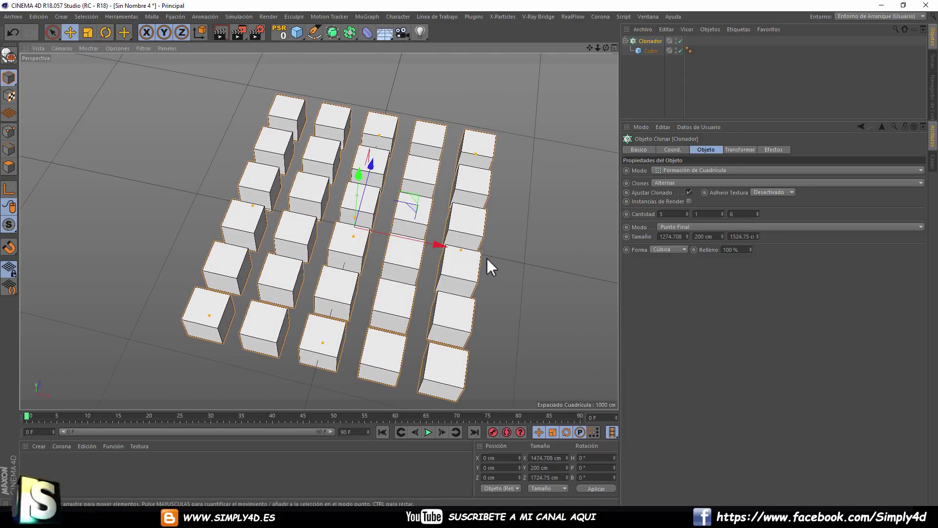
drag(461, 261, 487, 255)
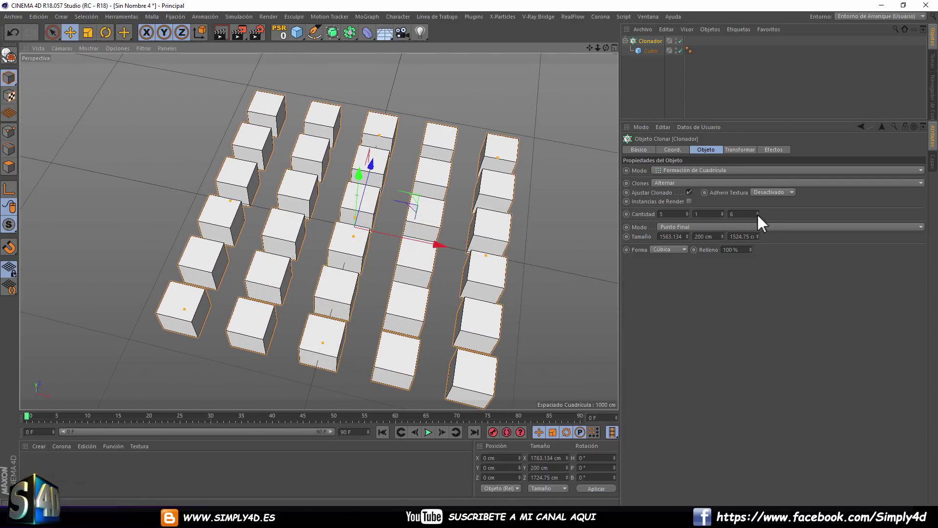
click(687, 213)
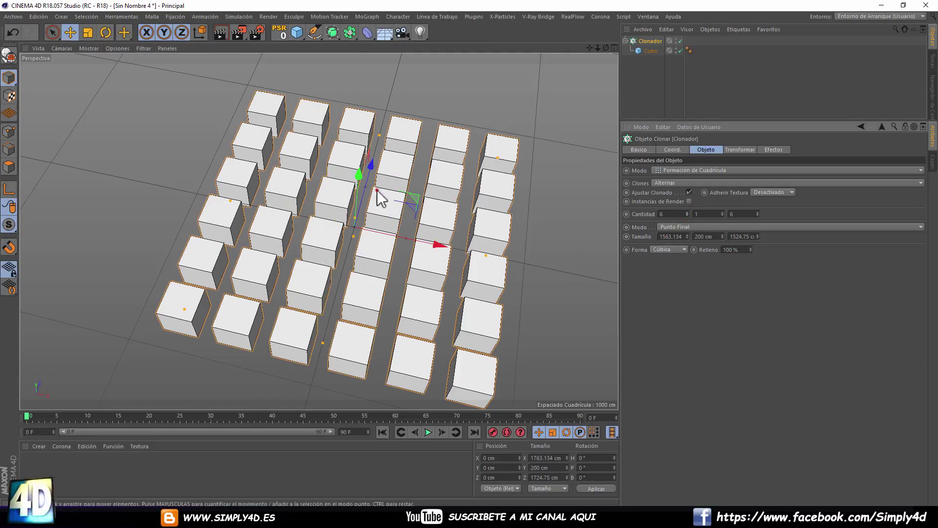
alt+drag(379, 199, 391, 220)
click(645, 66)
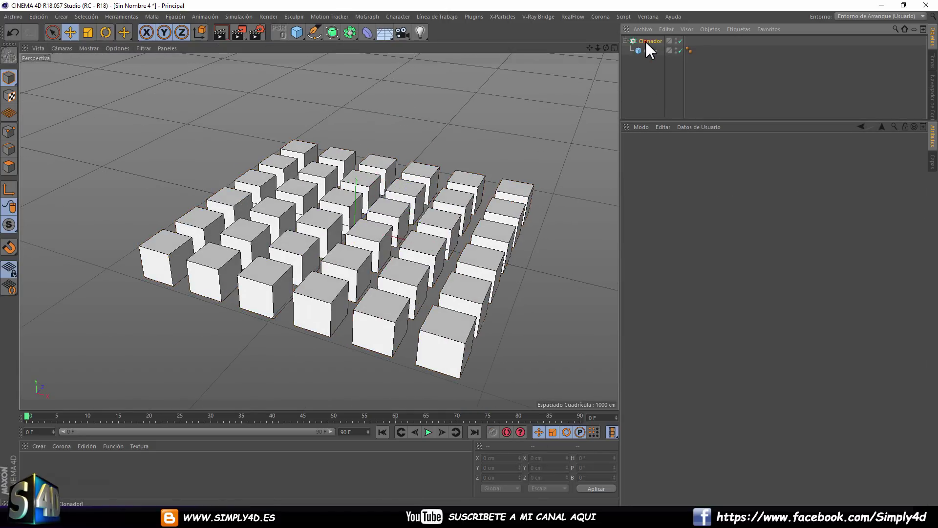
click(644, 40)
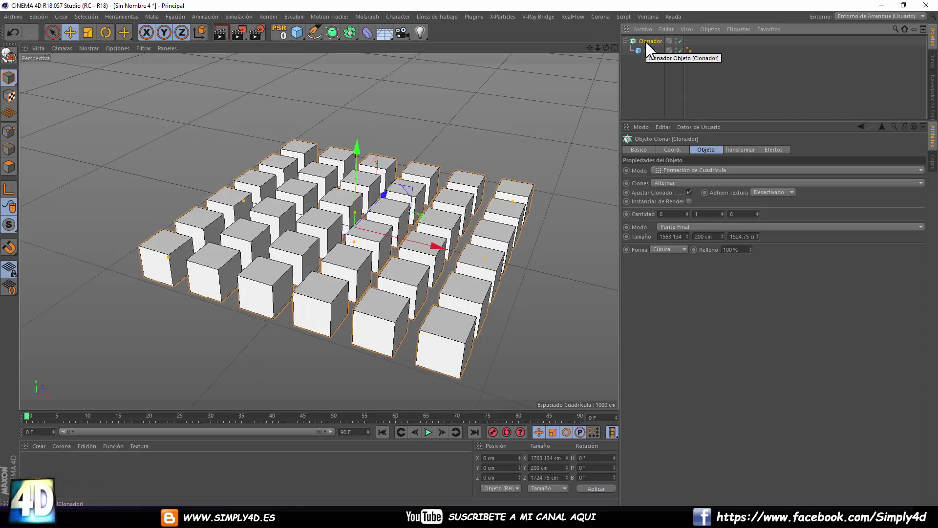
- Open the MoGraph menu to reach the Effectors list with the cloner selected
click(363, 15)
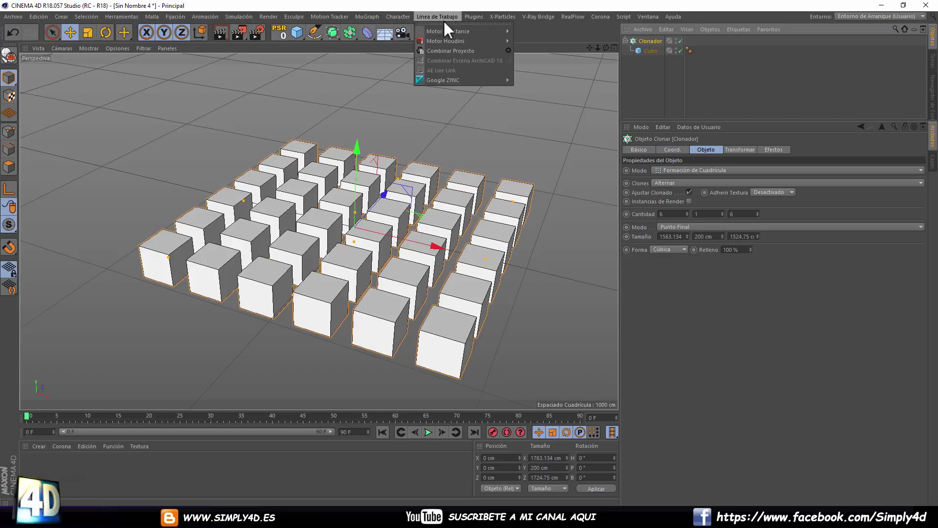
mouse_move(411, 31)
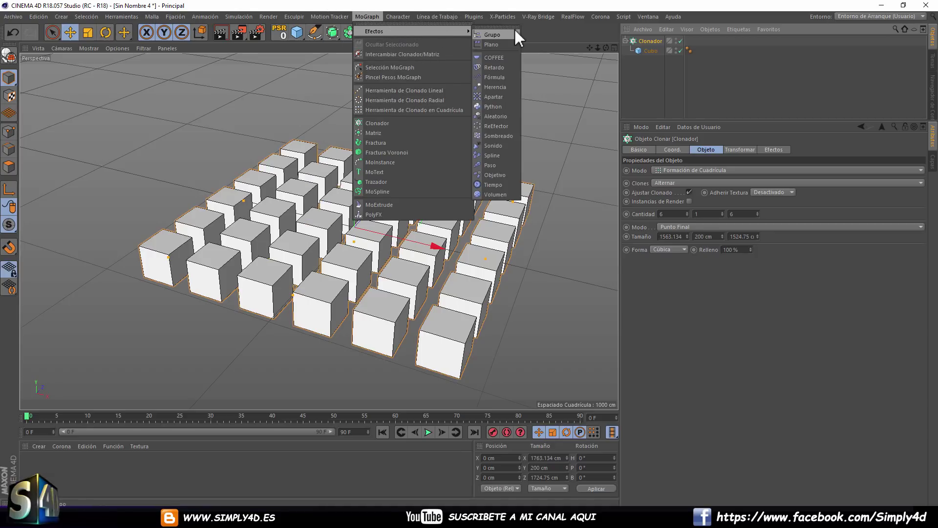
- Add a Tiempo effector with position on and rotation off, raising the Y offset
click(493, 184)
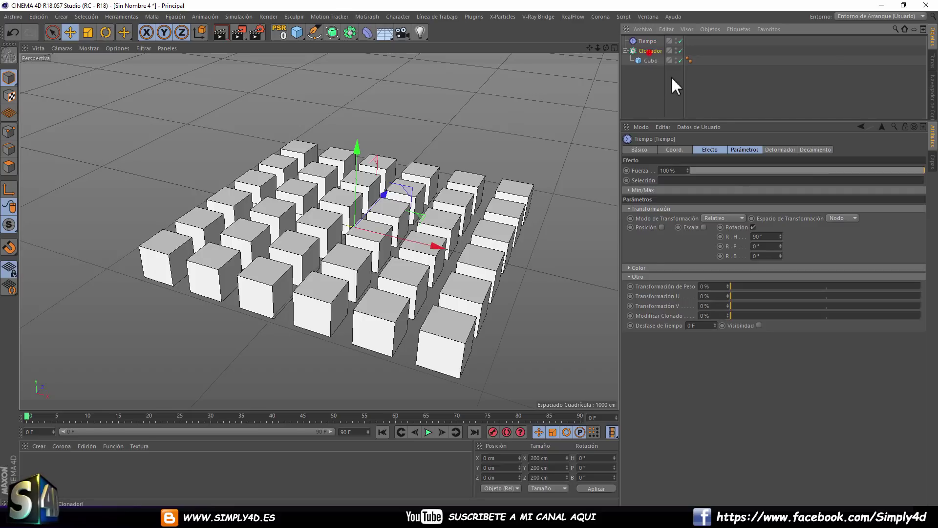
click(649, 51)
click(773, 150)
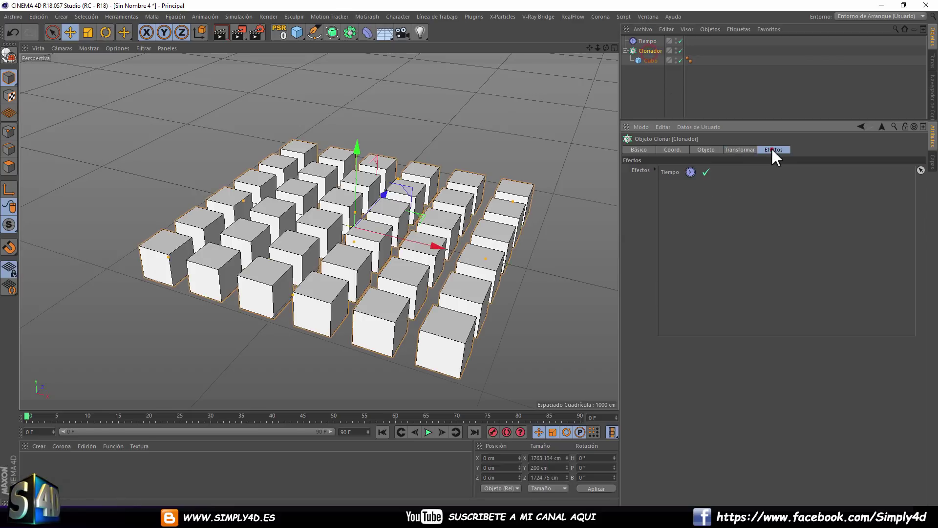
click(647, 41)
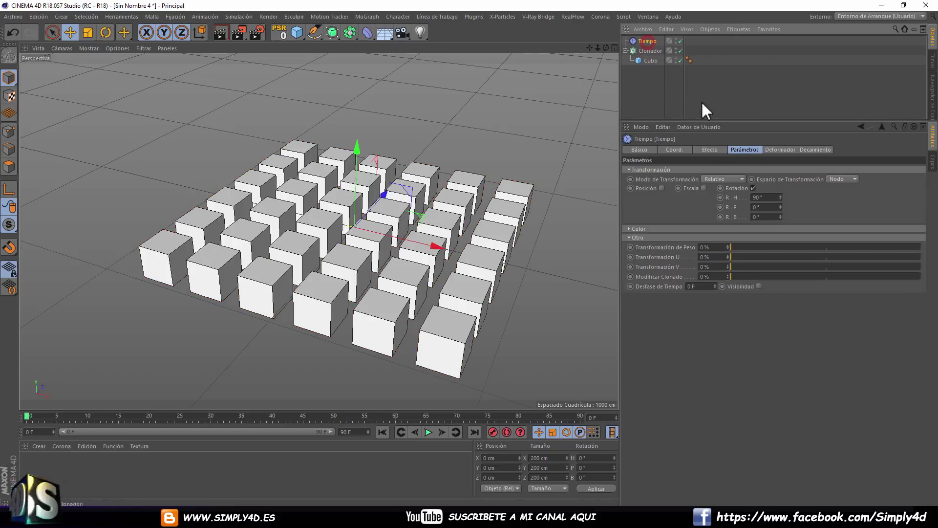
click(752, 188)
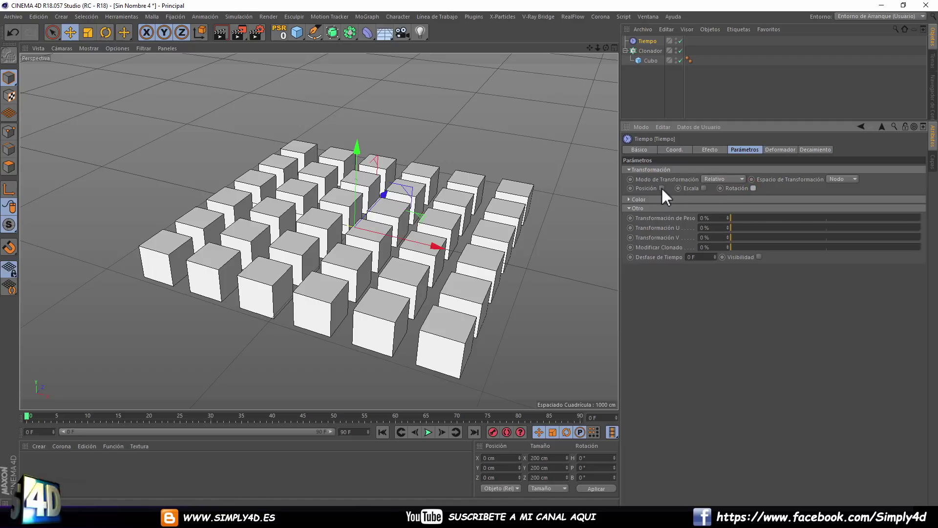
click(662, 188)
drag(689, 207, 689, 199)
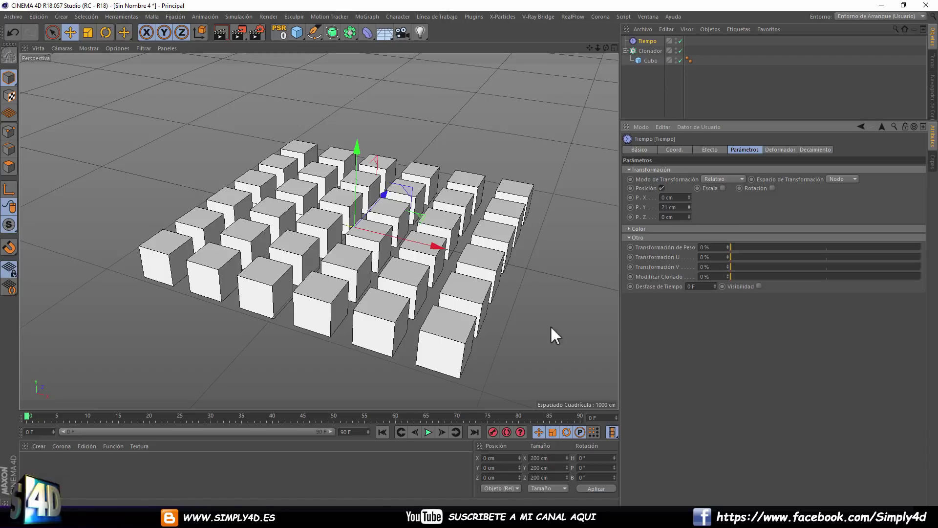
- Extend the timeline to 500 frames, preview playback, and set Tiempo's P.Y to 50 cm
click(428, 432)
mouse_move(405, 288)
alt+mouse_down()
mouse_move(401, 254)
mouse_move(406, 293)
alt+mouse_up()
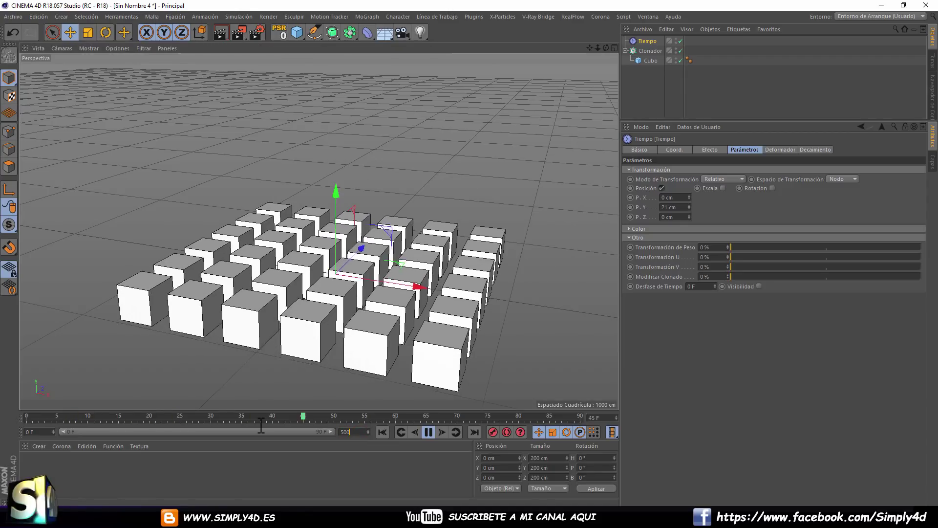
key(Return)
drag(123, 429, 335, 431)
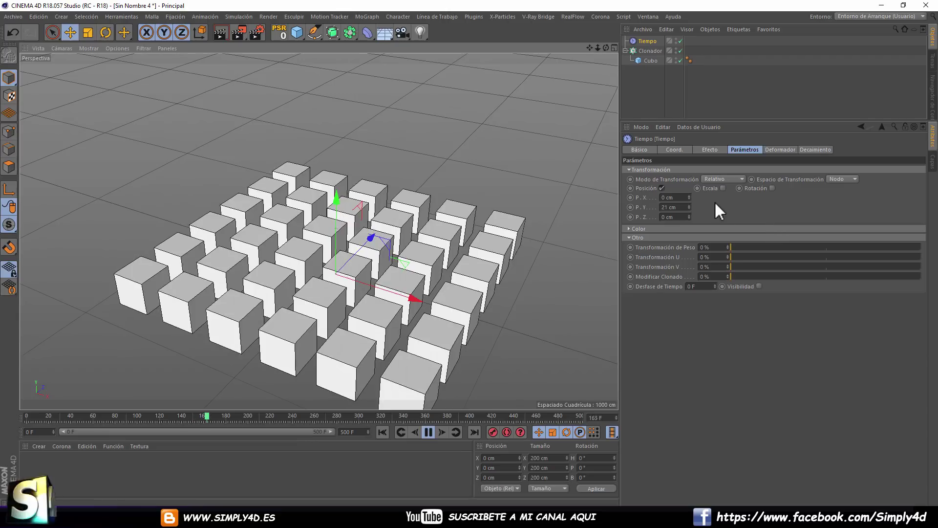
click(689, 205)
drag(689, 207, 689, 185)
click(381, 430)
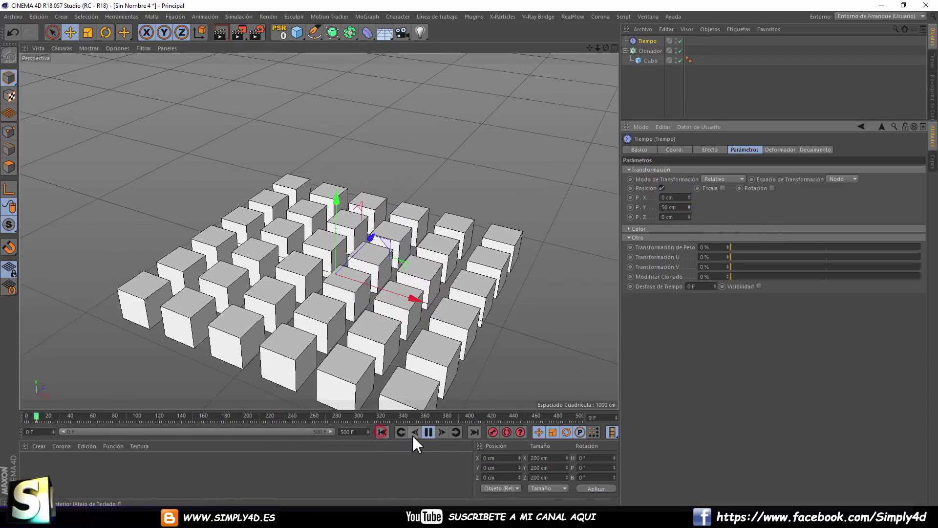
- Enable Tiempo rotation at R.H 5° and scaling at S.Y -0.06
click(772, 189)
drag(799, 197, 800, 200)
double_click(784, 197)
text(1)
key(Return)
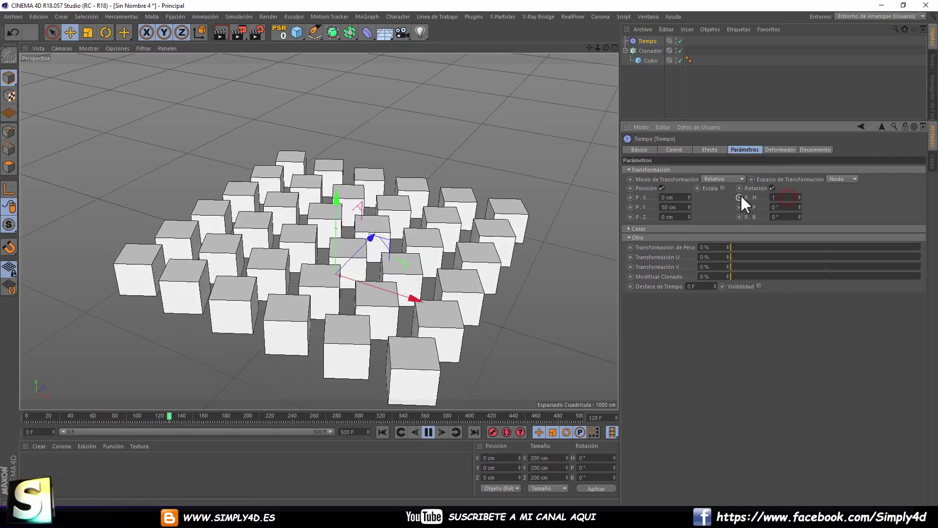
double_click(784, 197)
text(5)
key(Return)
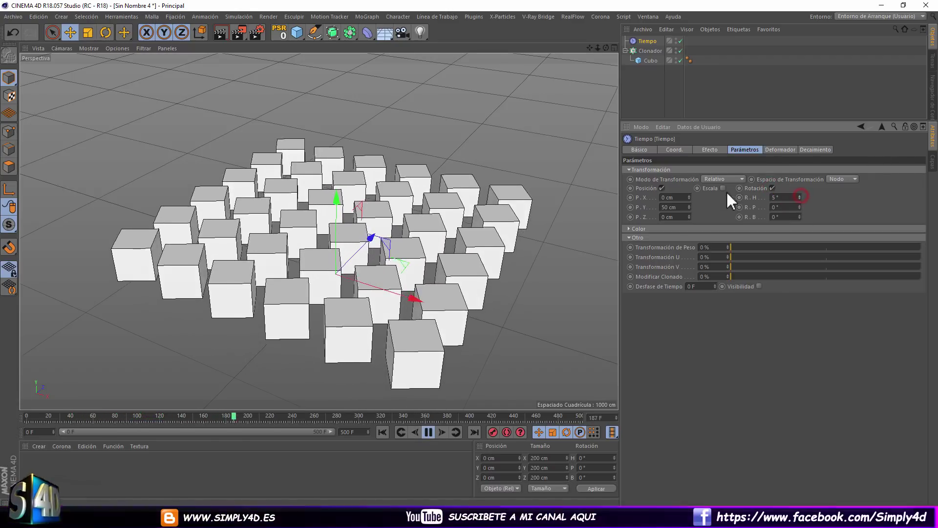
click(723, 188)
drag(776, 206, 776, 210)
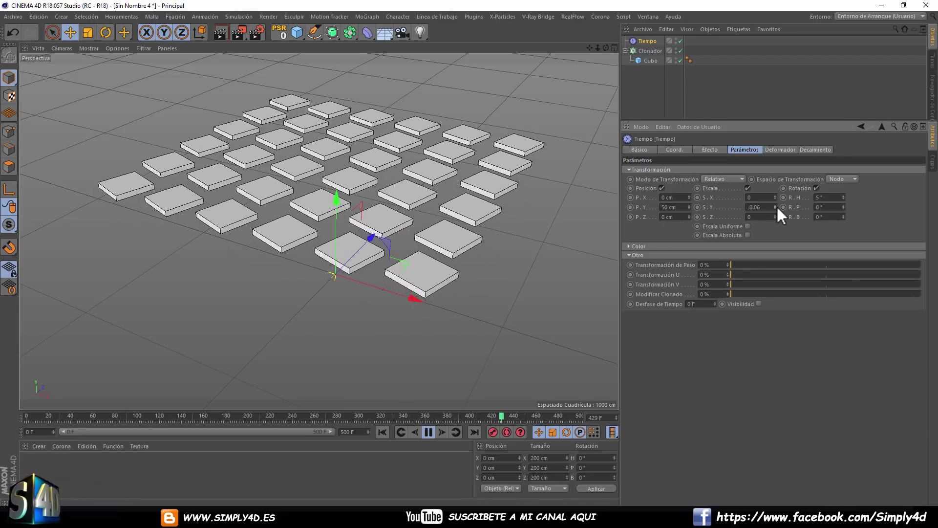
- Stop playback, rewind to frame 0, and experiment with Tiempo's Transformación de Peso
click(428, 431)
mouse_move(545, 417)
mouse_down()
mouse_move(12, 416)
mouse_move(616, 413)
mouse_move(121, 415)
mouse_move(486, 416)
mouse_move(95, 406)
mouse_move(462, 405)
mouse_move(32, 406)
mouse_up()
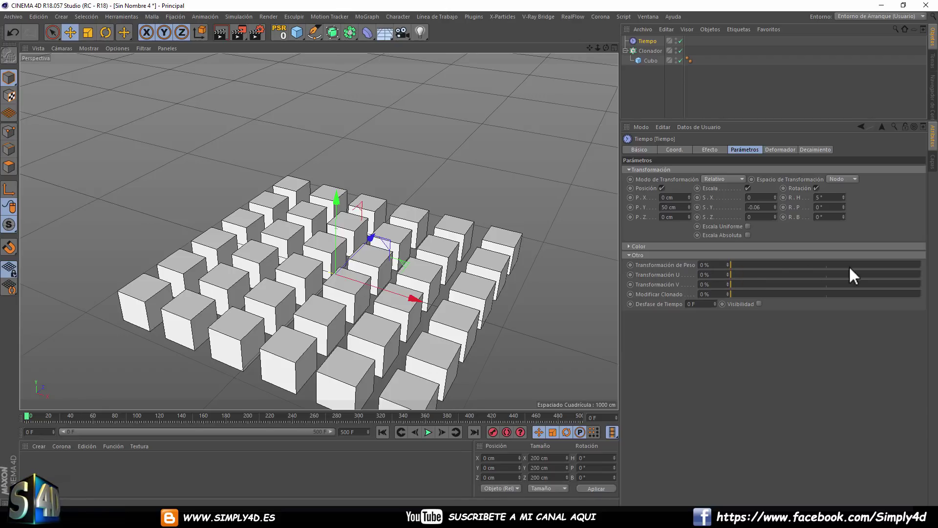
drag(739, 264, 896, 260)
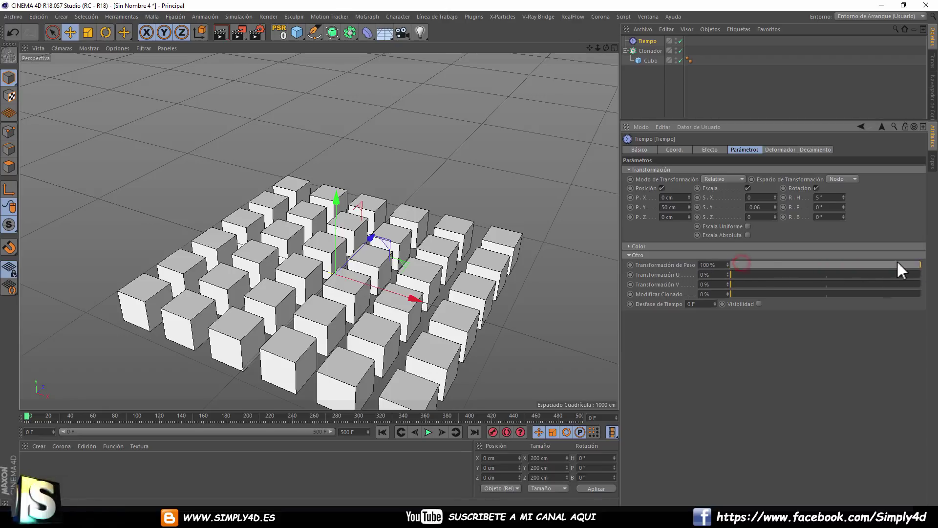
drag(736, 264, 825, 262)
drag(919, 260, 922, 265)
mouse_move(31, 412)
mouse_down()
mouse_move(585, 409)
mouse_move(27, 415)
mouse_up()
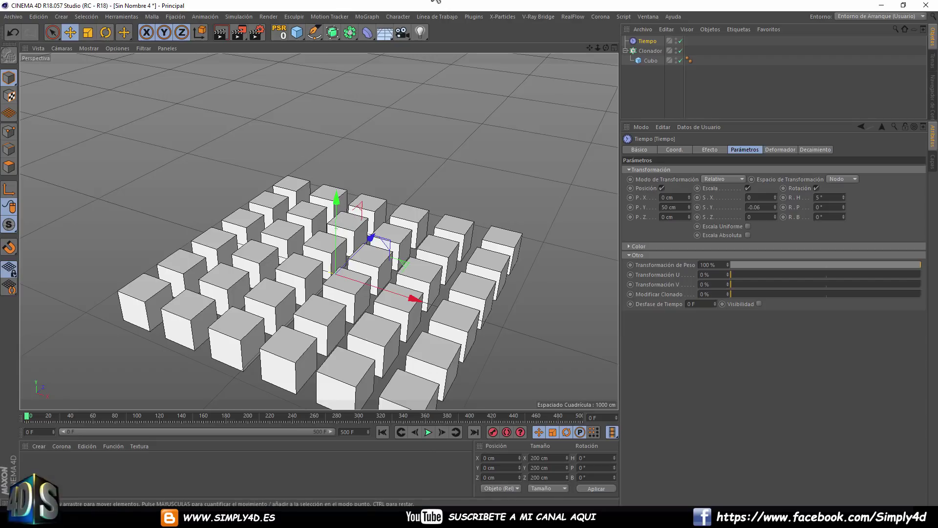
- Turn off Tiempo's position, scale and rotation, set weight to 0%, and select the Clonador
click(662, 188)
click(728, 188)
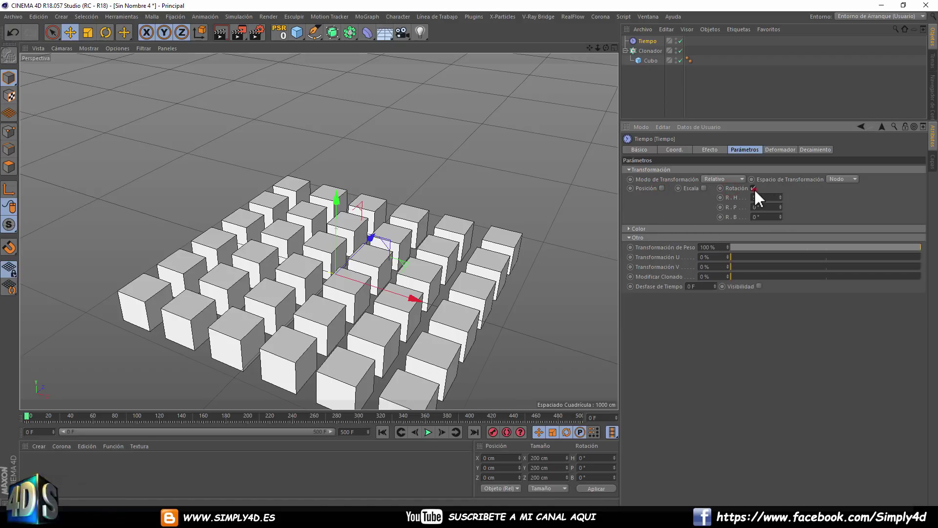
click(754, 188)
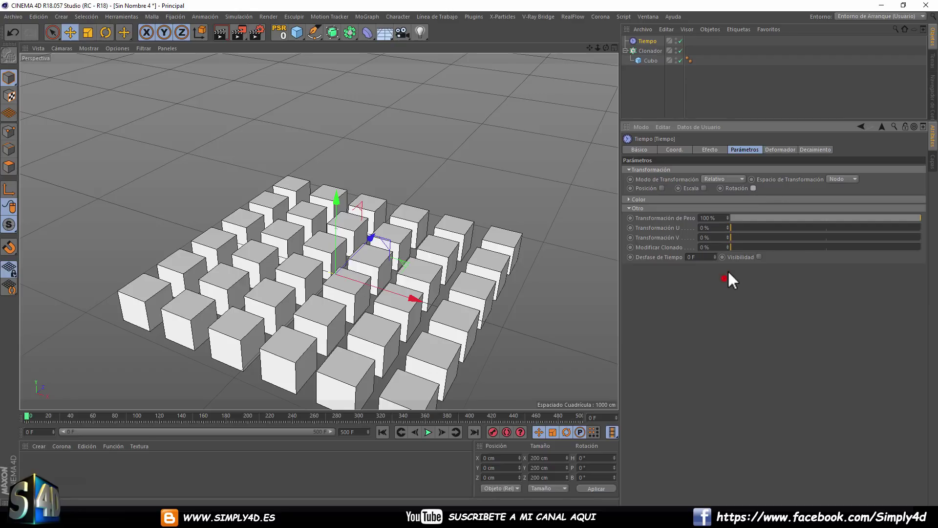
drag(879, 218, 650, 222)
click(642, 79)
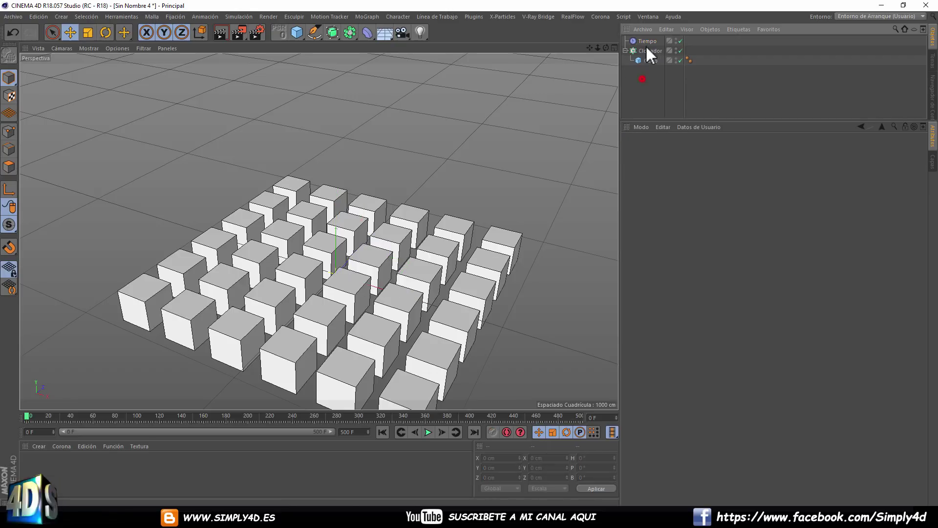
click(647, 51)
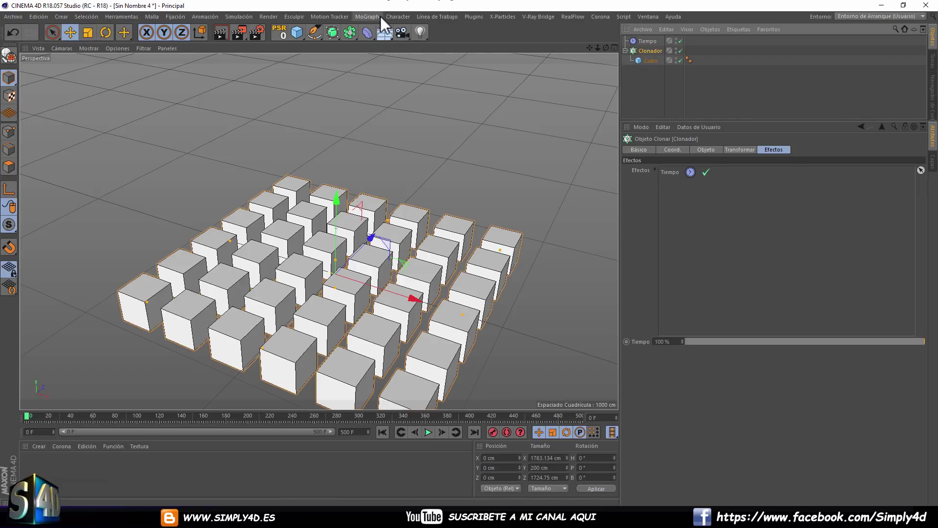
- Add an Aleatorio effector with its position and scale changes turned off
click(366, 16)
mouse_move(411, 31)
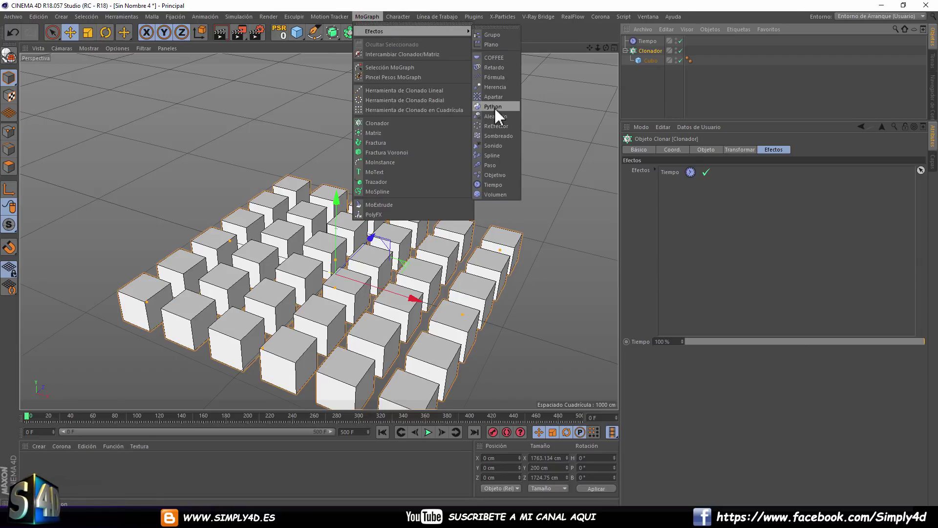
click(496, 116)
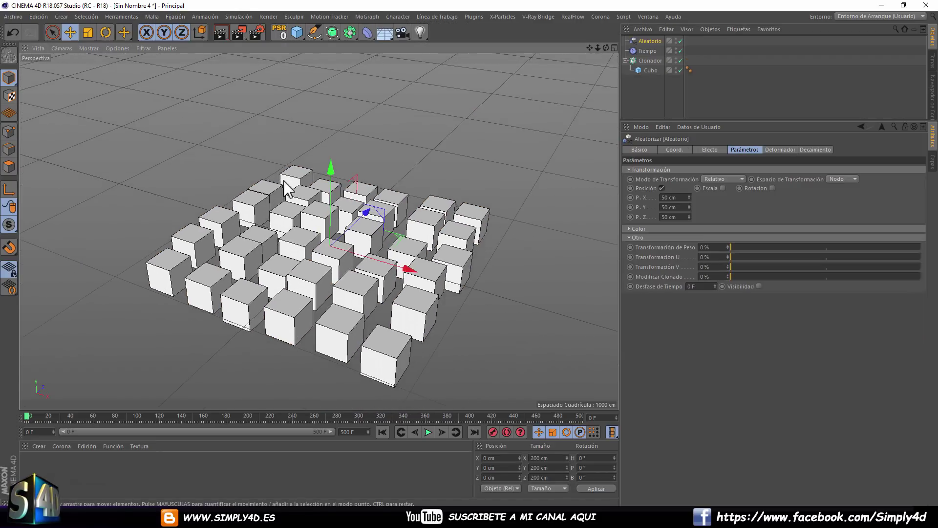
alt+drag(282, 255, 314, 172)
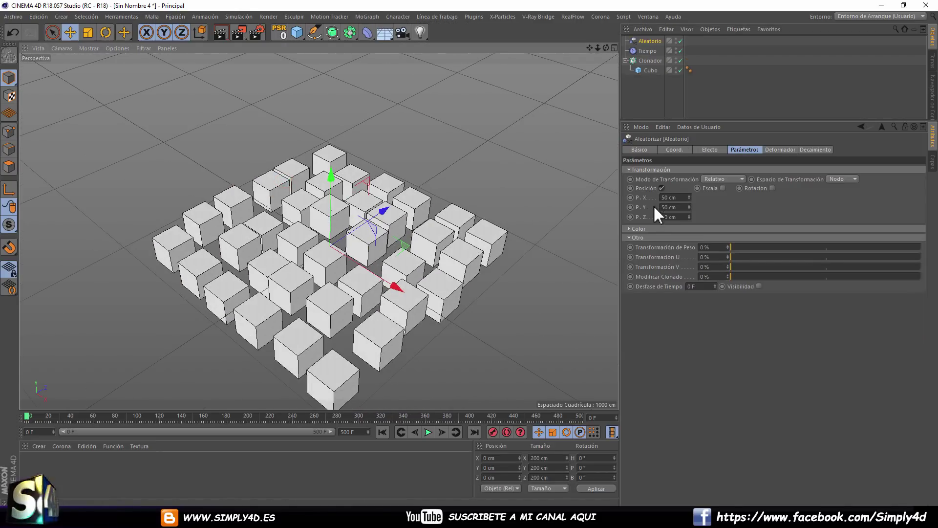
mouse_move(689, 198)
mouse_down()
mouse_move(689, 180)
mouse_move(689, 244)
mouse_move(689, 206)
mouse_up()
click(722, 188)
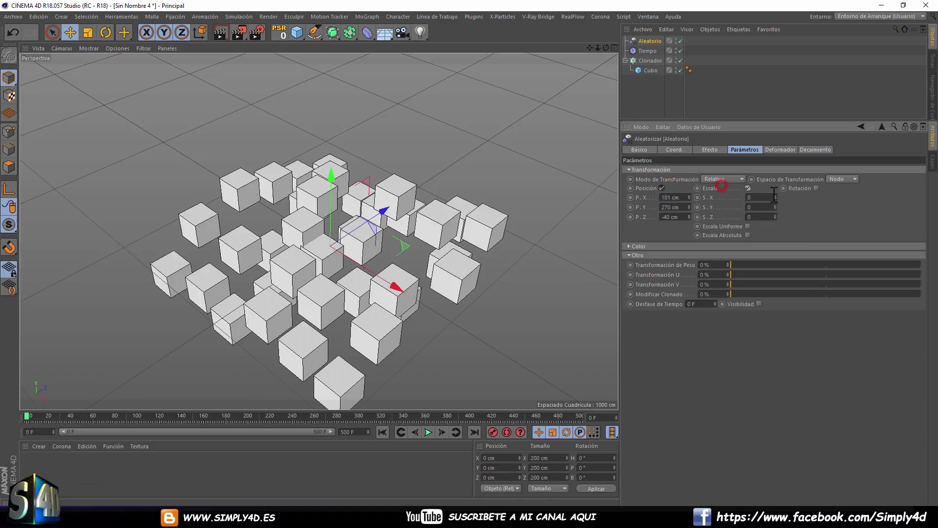
click(748, 188)
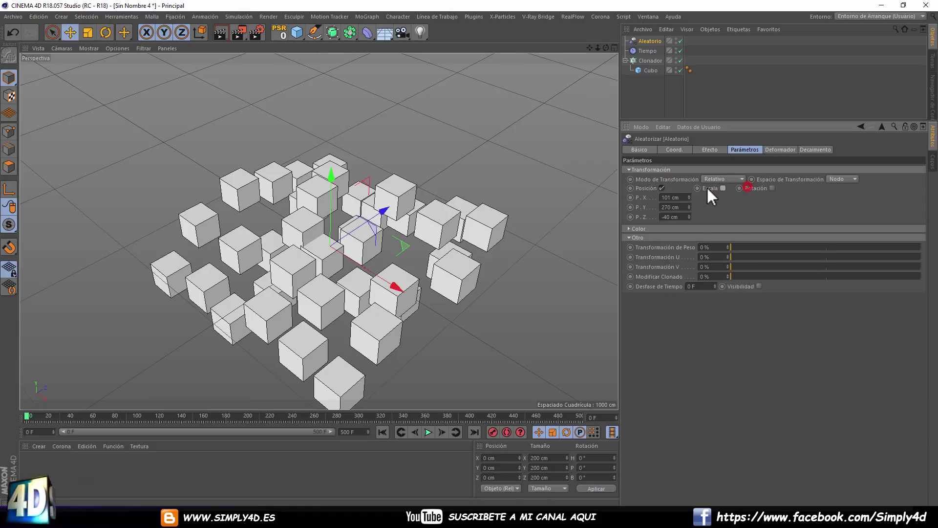
click(661, 188)
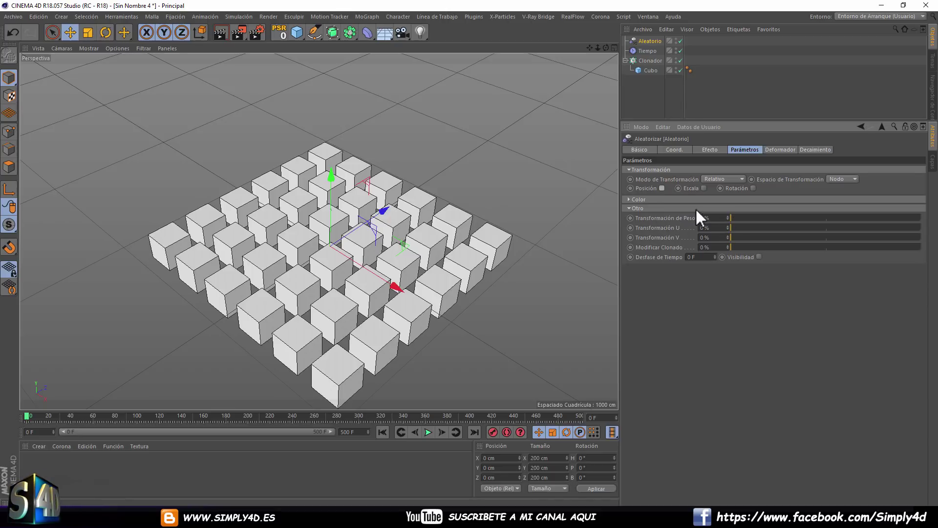
- Set Aleatorio's Transformación de Peso to 100% and move it above Tiempo in the cloner's effects
drag(734, 217, 741, 218)
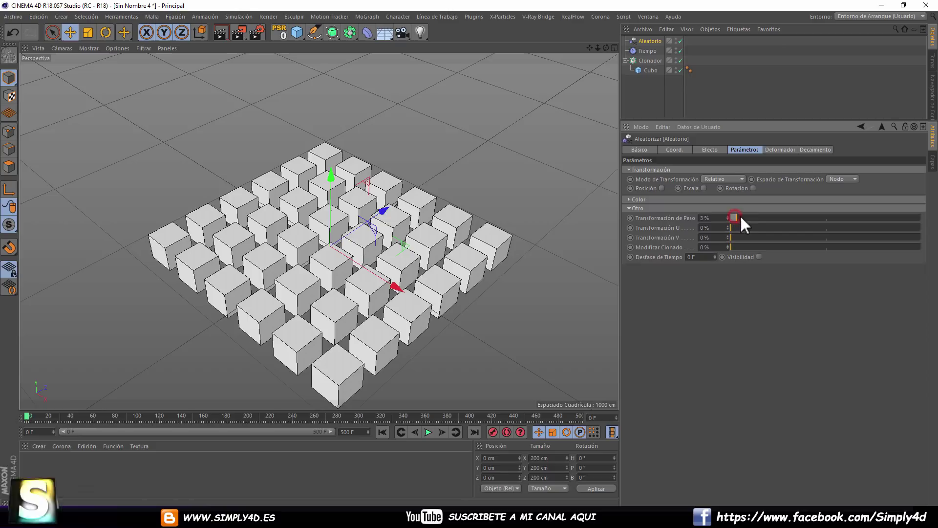
drag(911, 220, 924, 219)
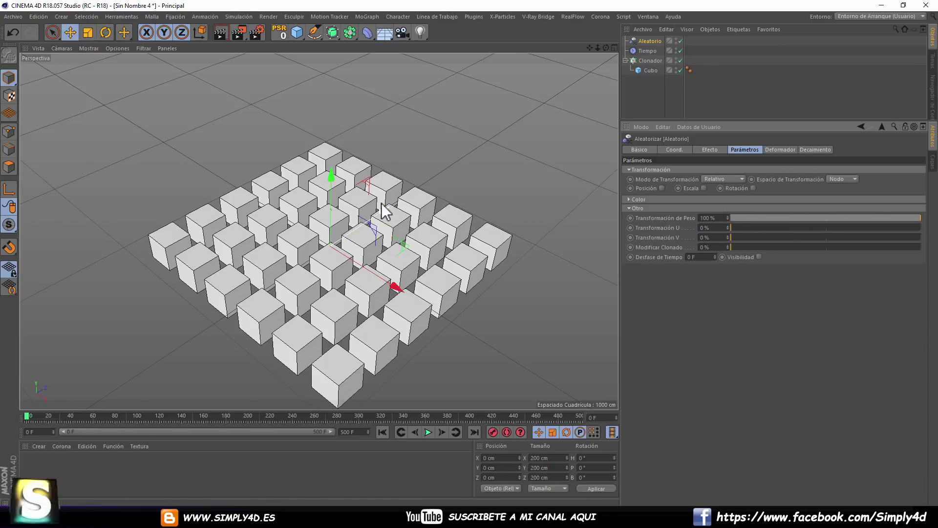
click(647, 59)
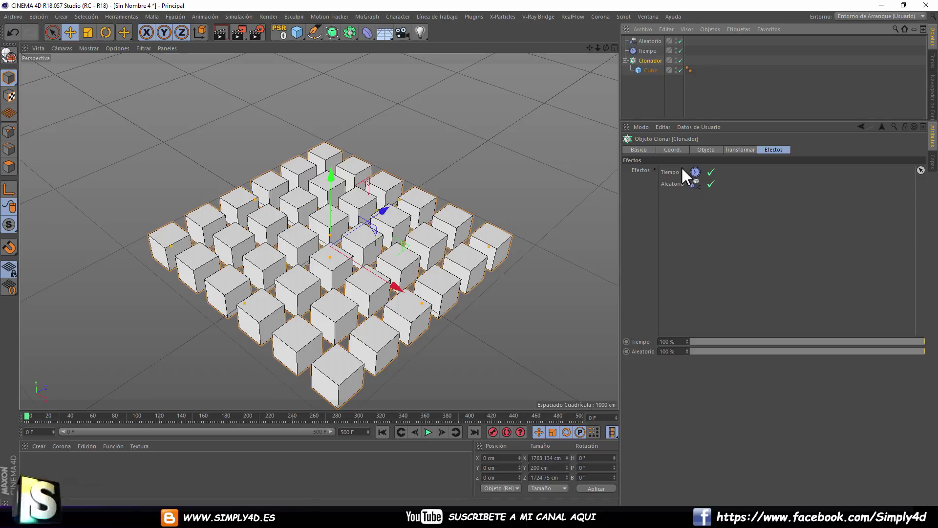
drag(670, 183, 677, 176)
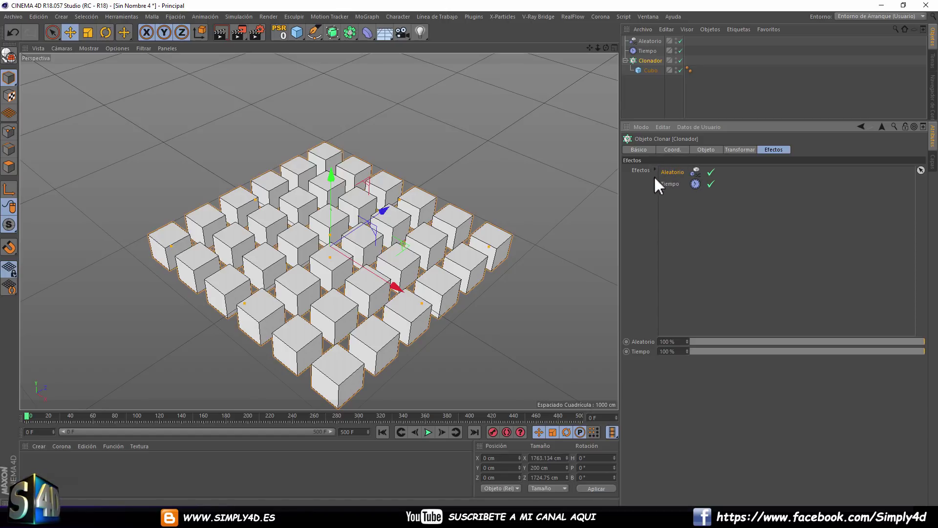
- Re-enable Tiempo's position change at P.Y 54 cm and play the animation
click(670, 183)
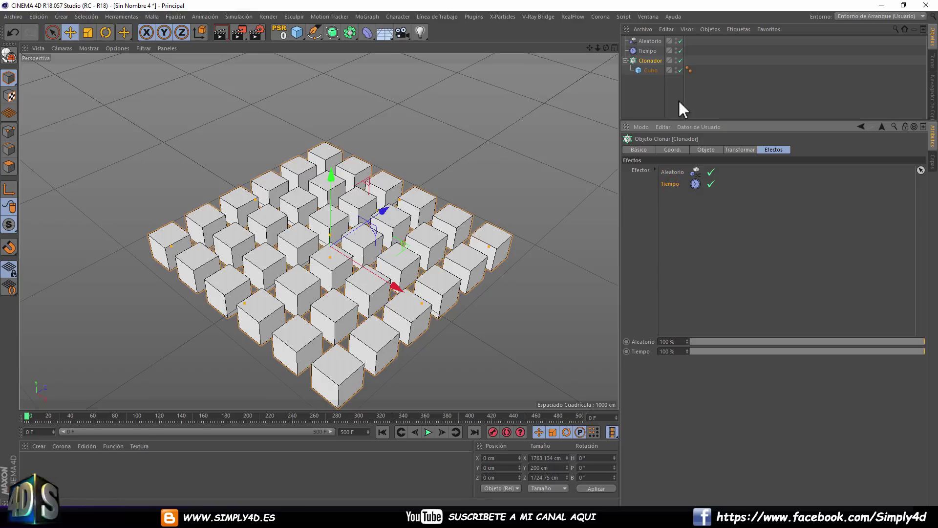
click(647, 51)
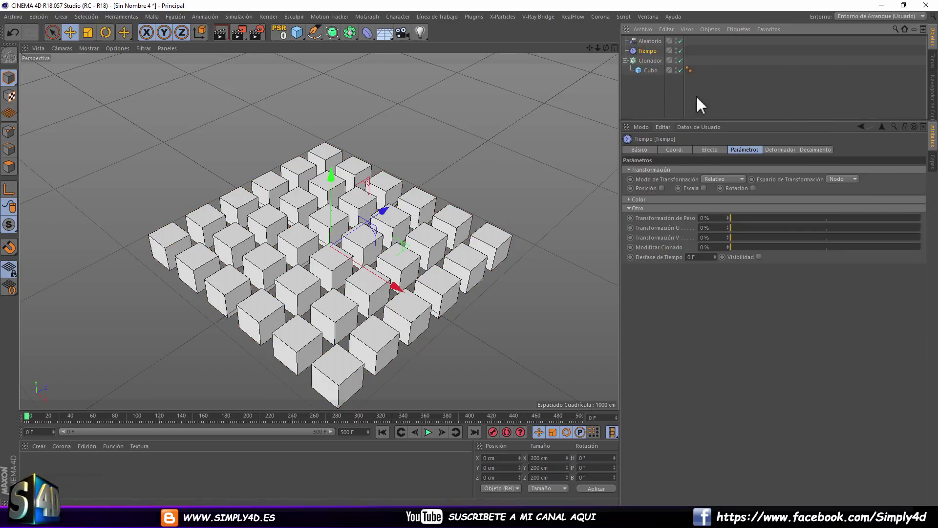
click(662, 188)
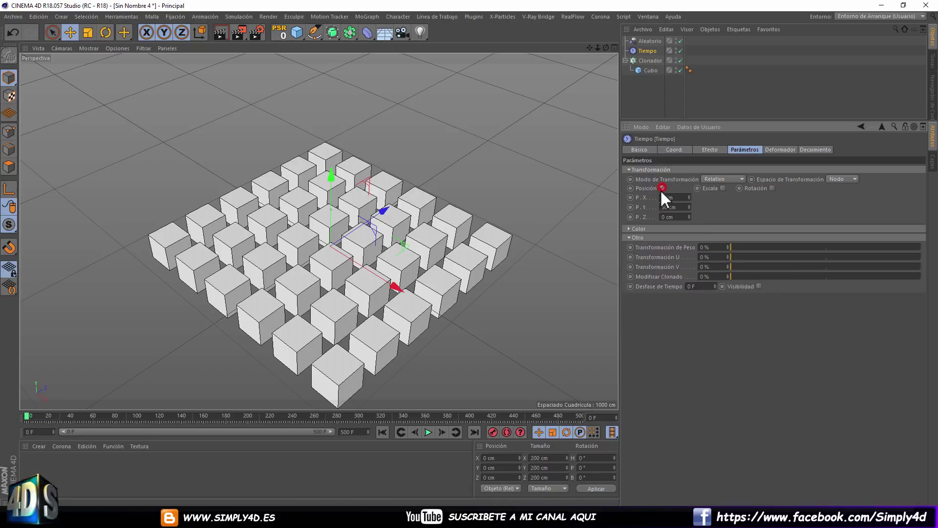
alt+drag(348, 149, 339, 187)
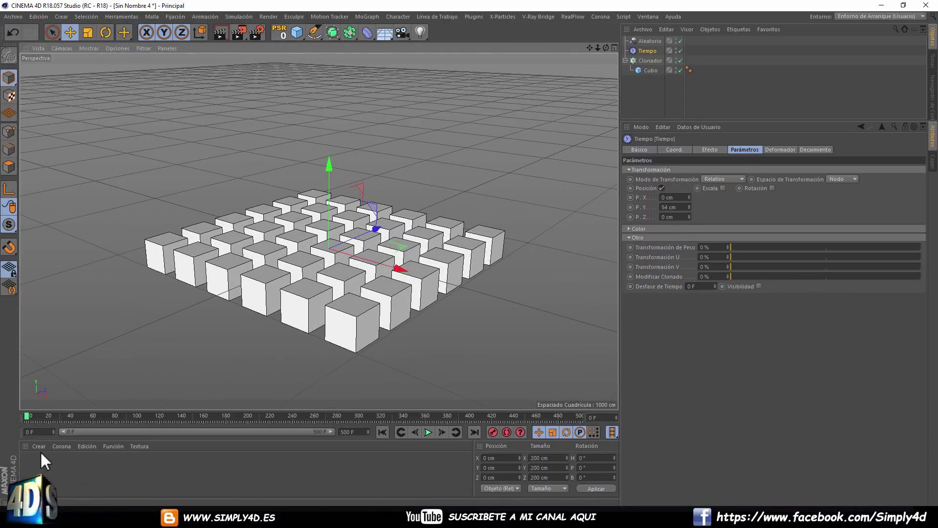
click(429, 431)
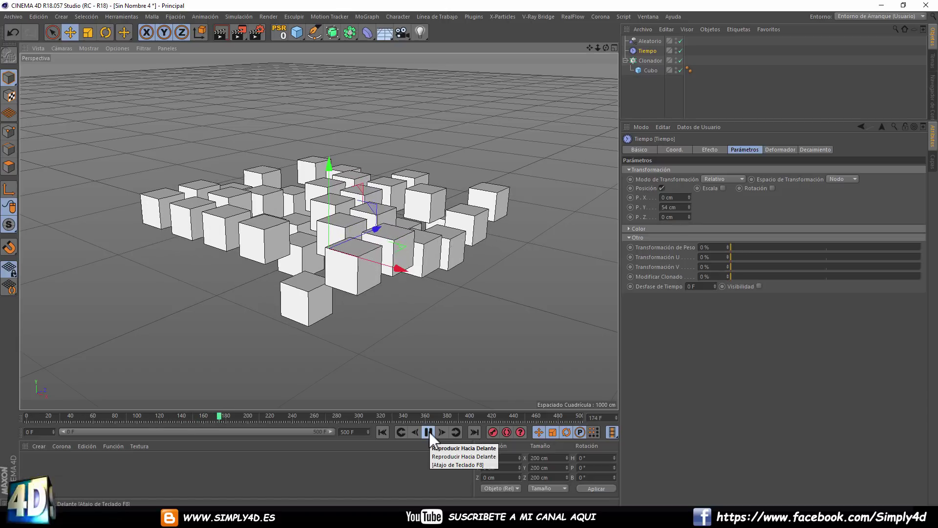
- Sweep Aleatorio's Transformación de Peso through 0%, over 100% and negative, ending at 100%
click(649, 41)
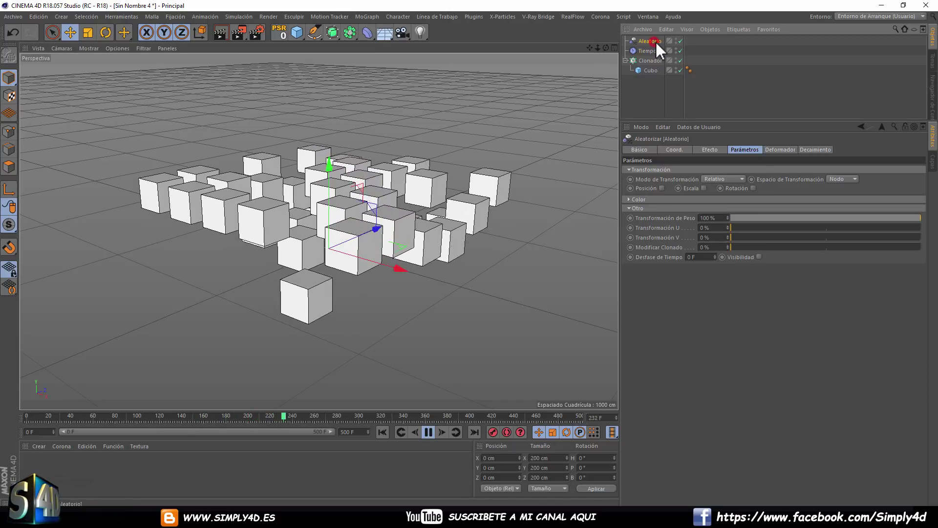
drag(912, 215, 690, 218)
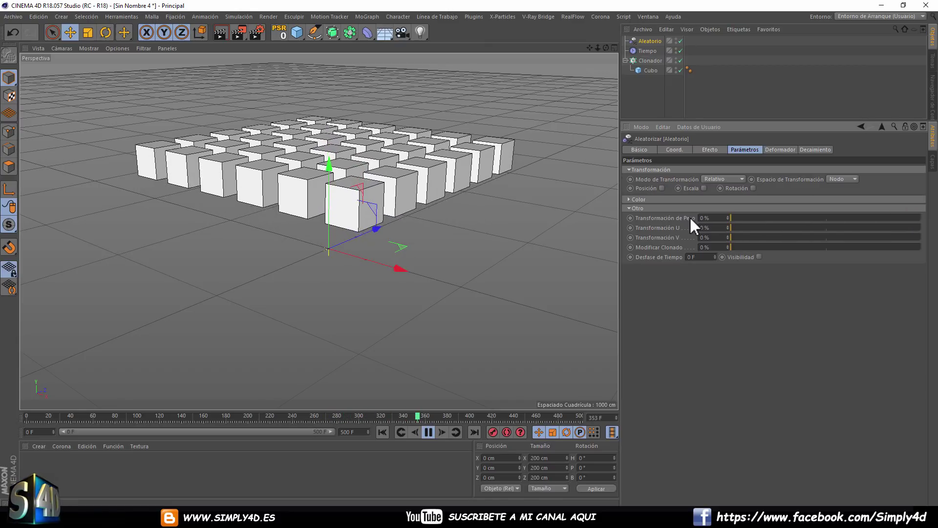
drag(740, 218, 928, 218)
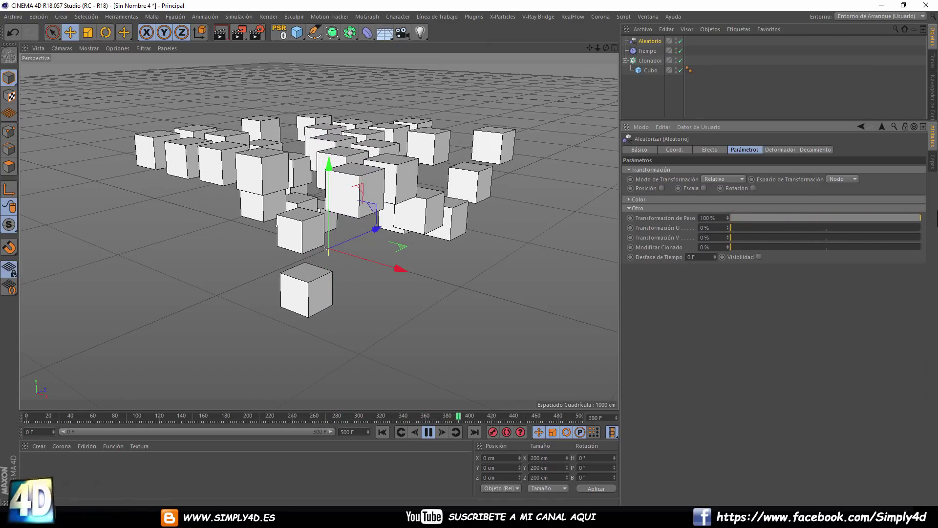
mouse_move(727, 217)
mouse_down()
mouse_move(781, 215)
mouse_move(727, 216)
mouse_move(727, 254)
mouse_up()
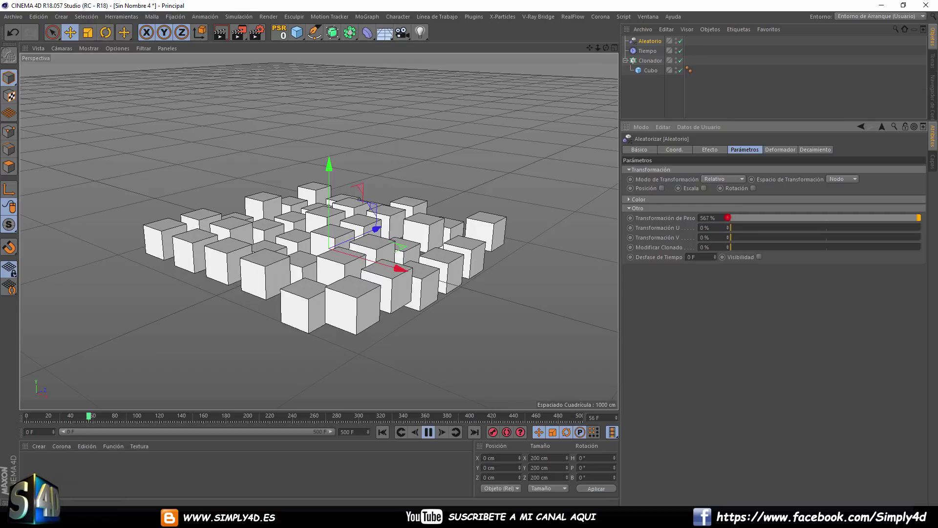
drag(727, 217, 727, 273)
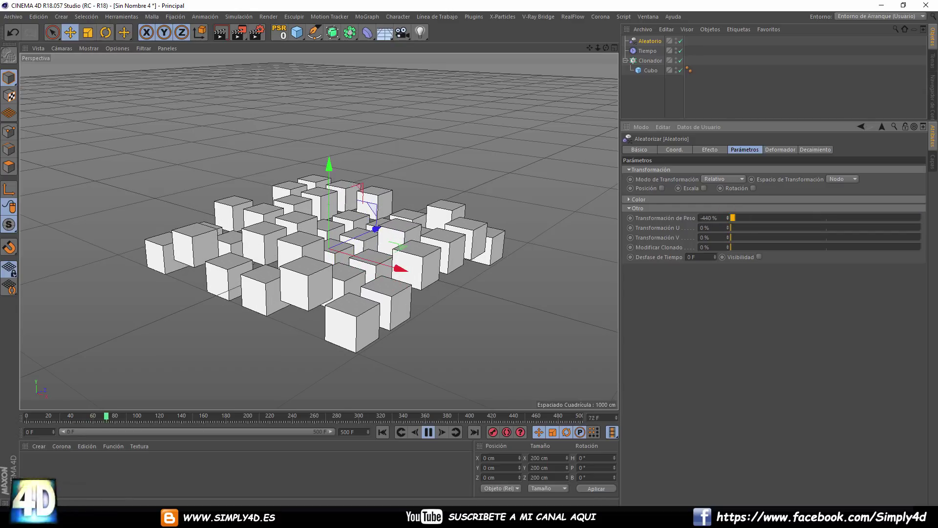
drag(728, 217, 727, 210)
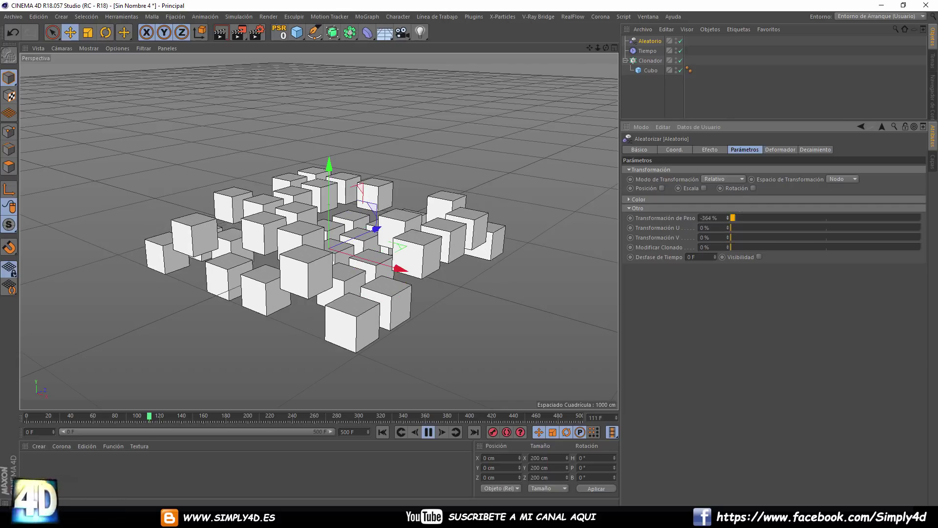
drag(743, 218, 793, 217)
drag(875, 220, 909, 215)
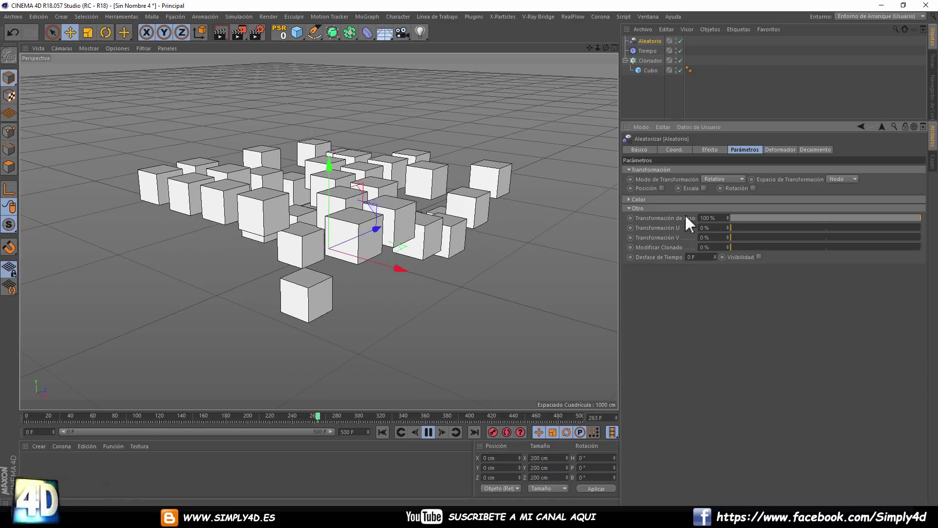
- Stop playback and rewind to frame 0 for a closer look at the grid
click(429, 429)
click(381, 432)
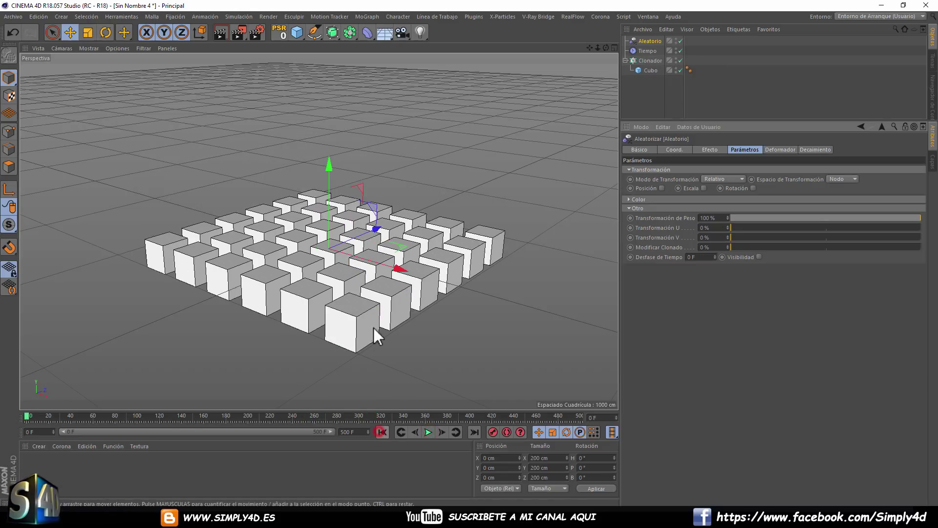
mouse_move(373, 327)
alt+mouse_down()
mouse_move(371, 212)
mouse_move(366, 262)
mouse_move(370, 228)
alt+mouse_up()
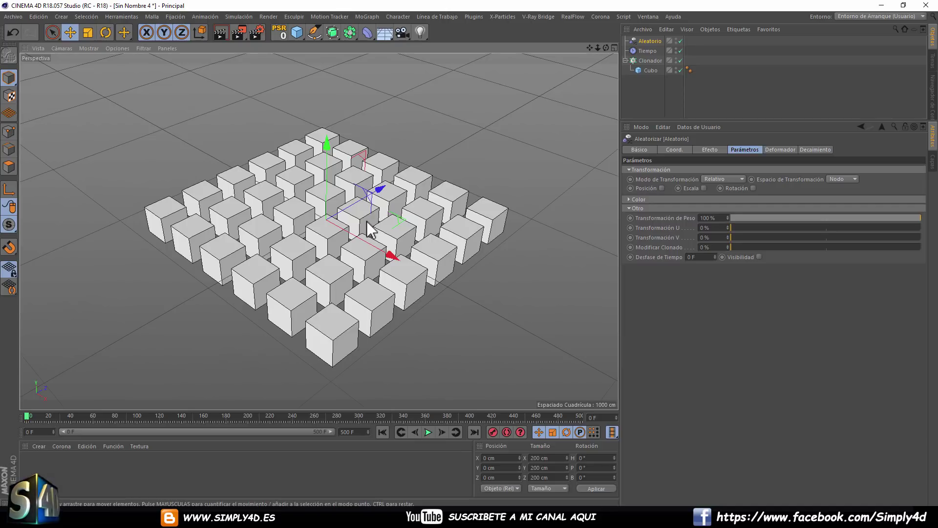
- Delete the Clonador with its cube, then stop and rewind playback to frame 0
click(429, 431)
click(650, 80)
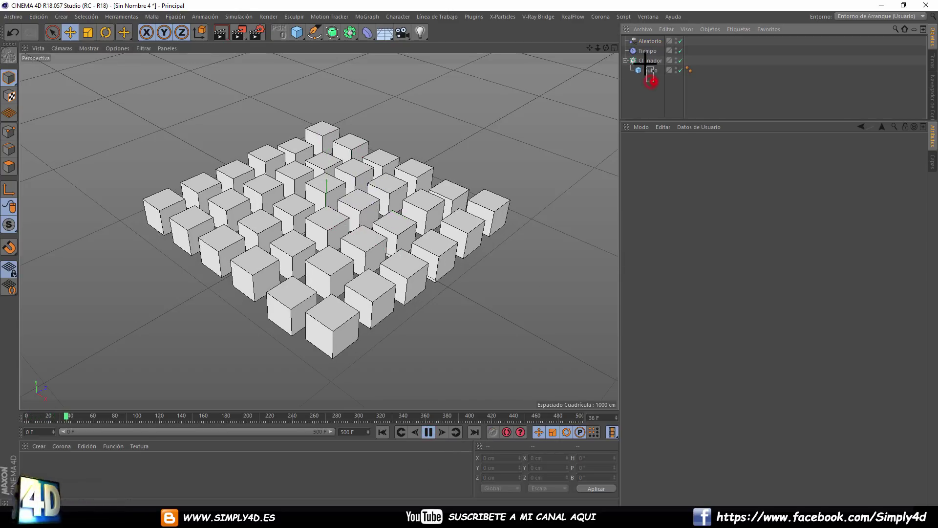
click(644, 61)
key(Delete)
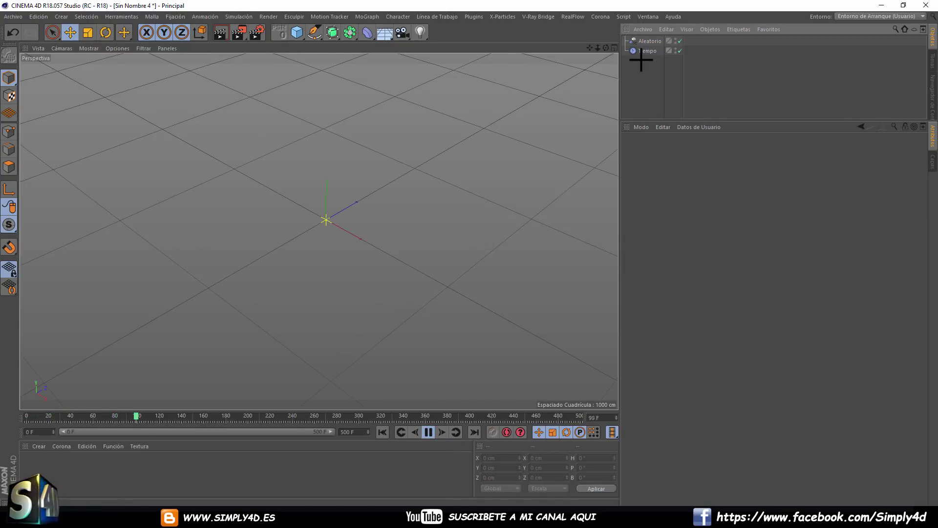
click(428, 432)
click(384, 432)
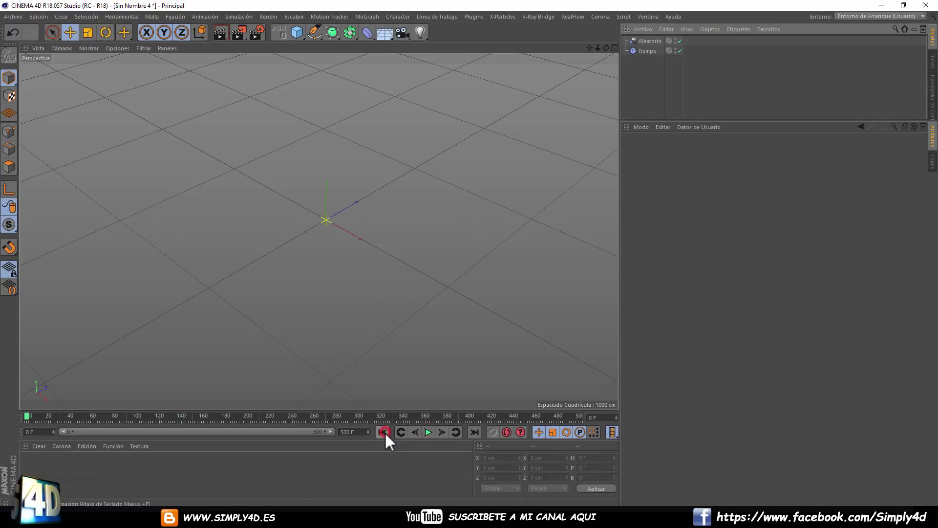
- Add a new Cube and scale it up to 752.4 cm per side
click(300, 32)
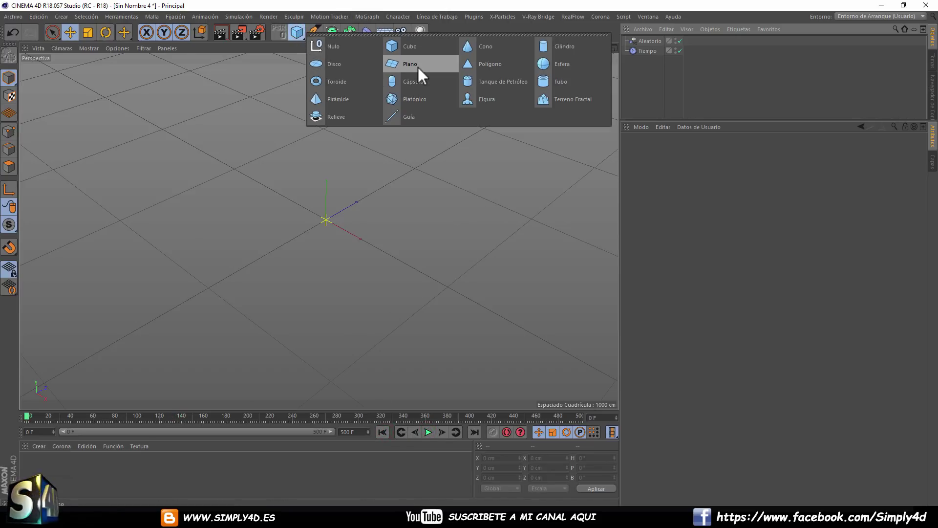
click(397, 45)
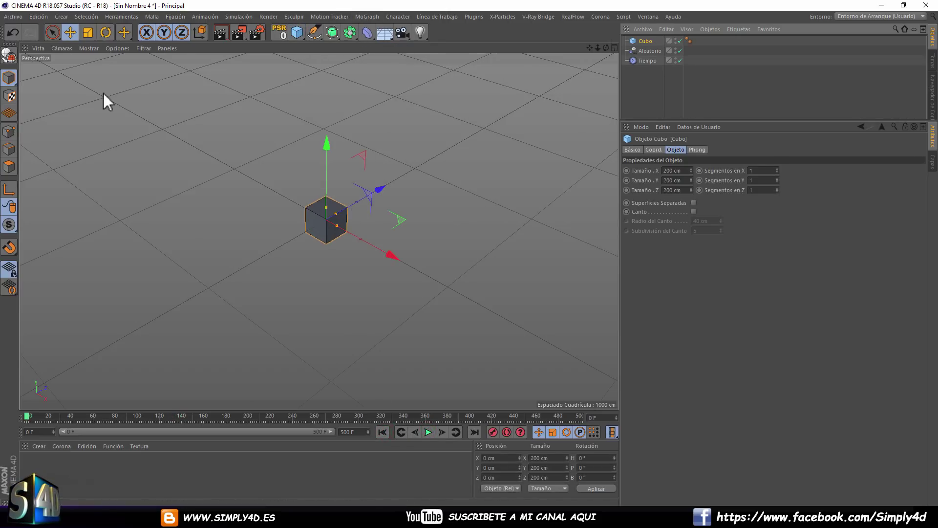
click(88, 32)
drag(157, 180, 274, 180)
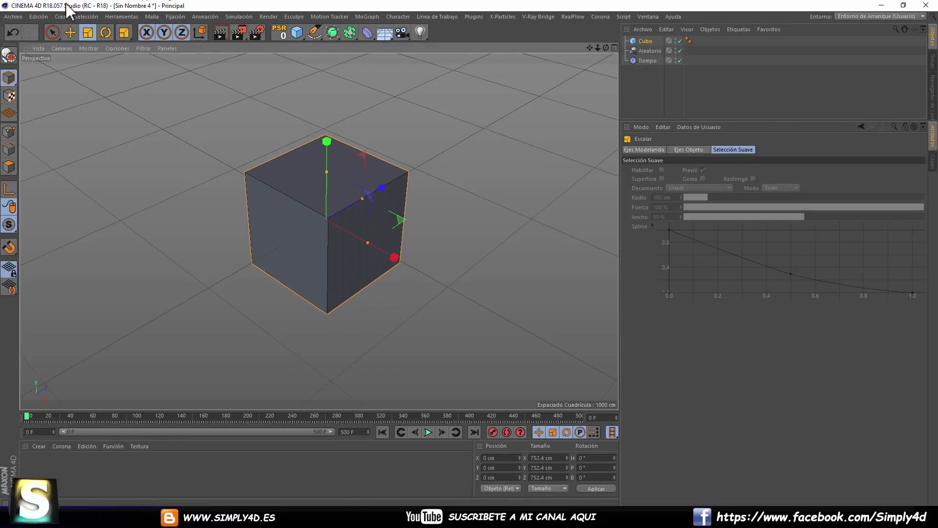
- Fracture the cube under a Fractura Voronoi with 249 distribution points, viewed from a low front angle
click(366, 17)
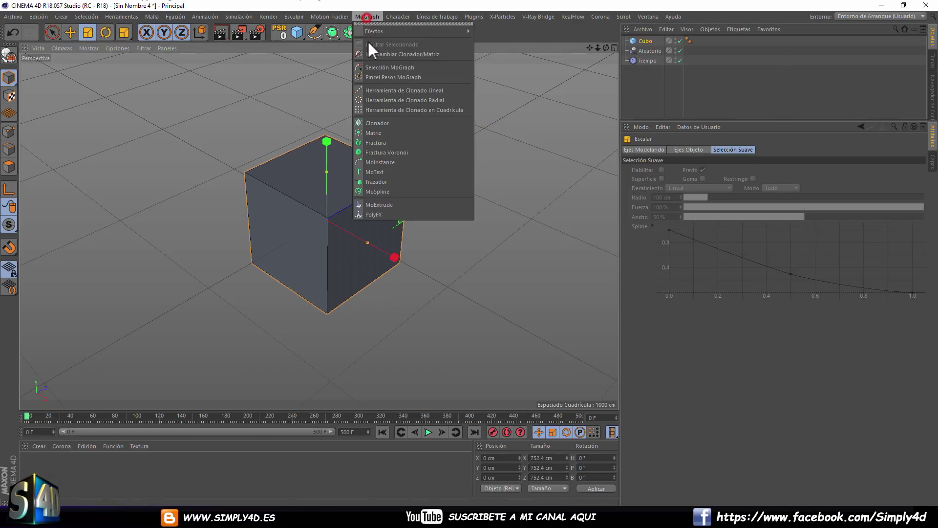
click(391, 155)
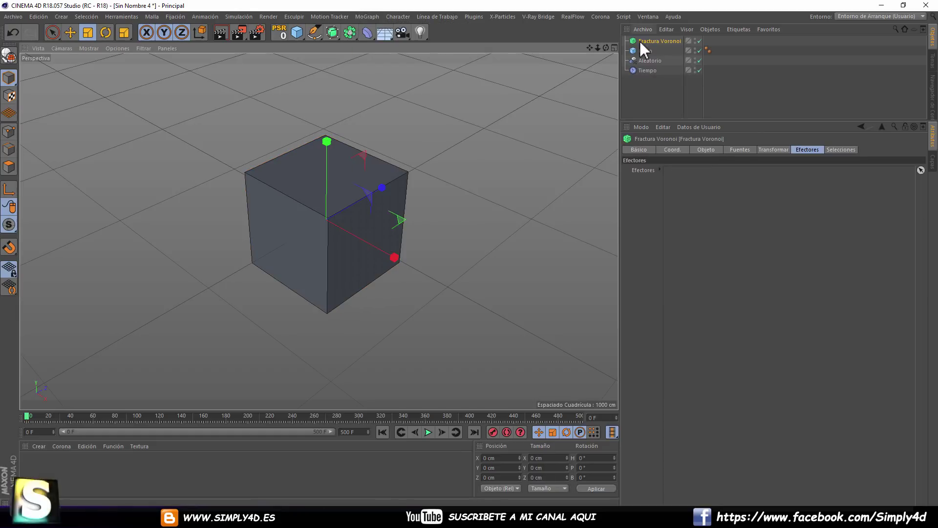
drag(644, 50, 651, 41)
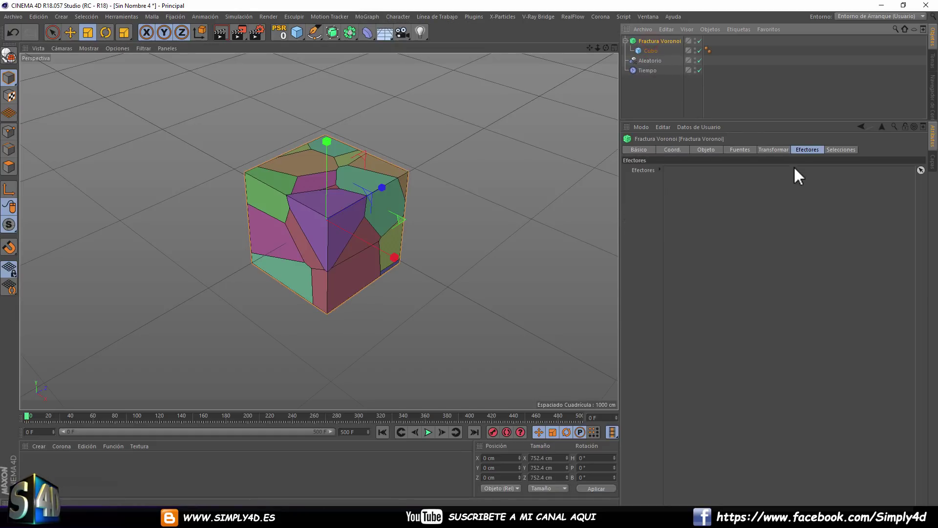
click(763, 149)
click(751, 196)
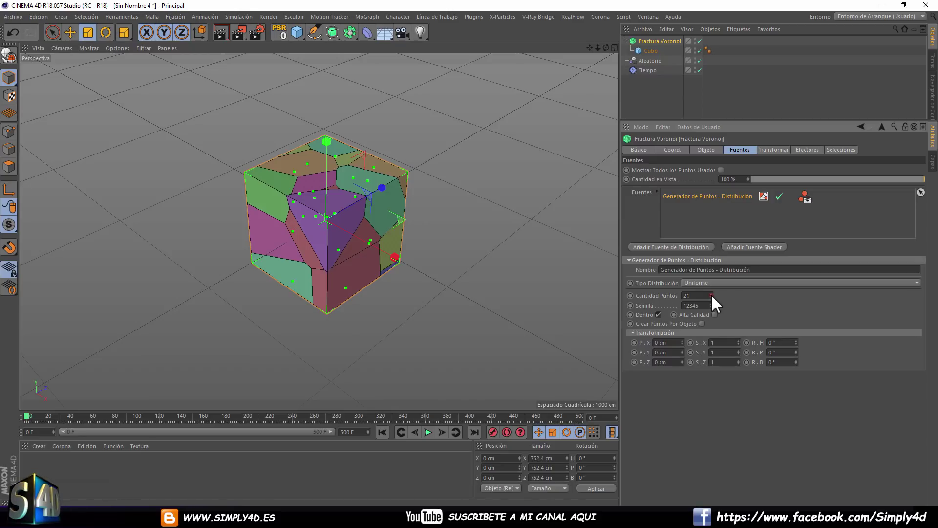
drag(711, 294, 711, 273)
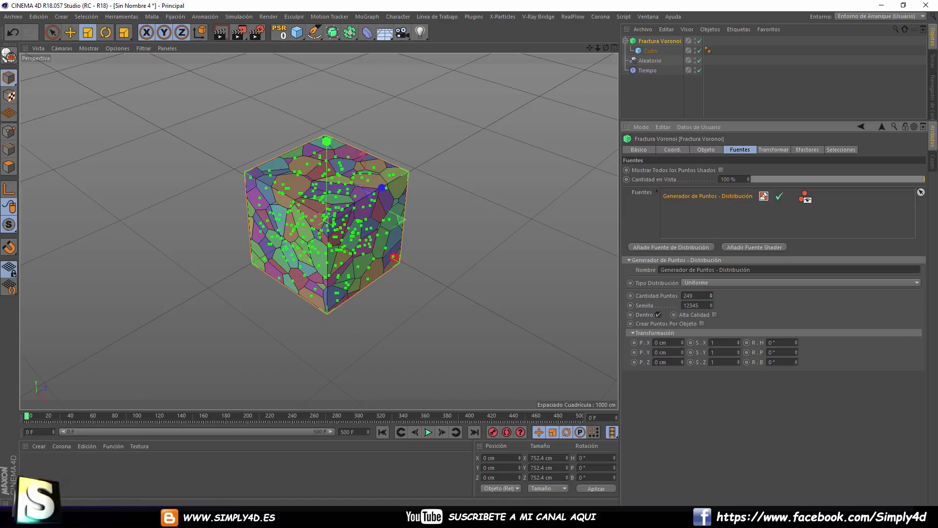
click(655, 113)
mouse_move(394, 129)
alt+mouse_down()
mouse_move(306, 193)
mouse_move(341, 146)
mouse_move(343, 159)
alt+mouse_up()
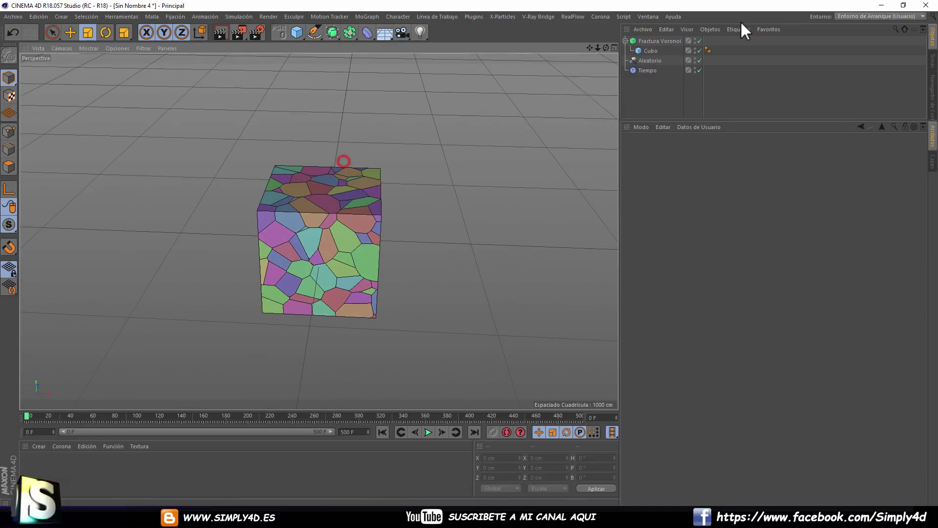
click(660, 41)
click(367, 17)
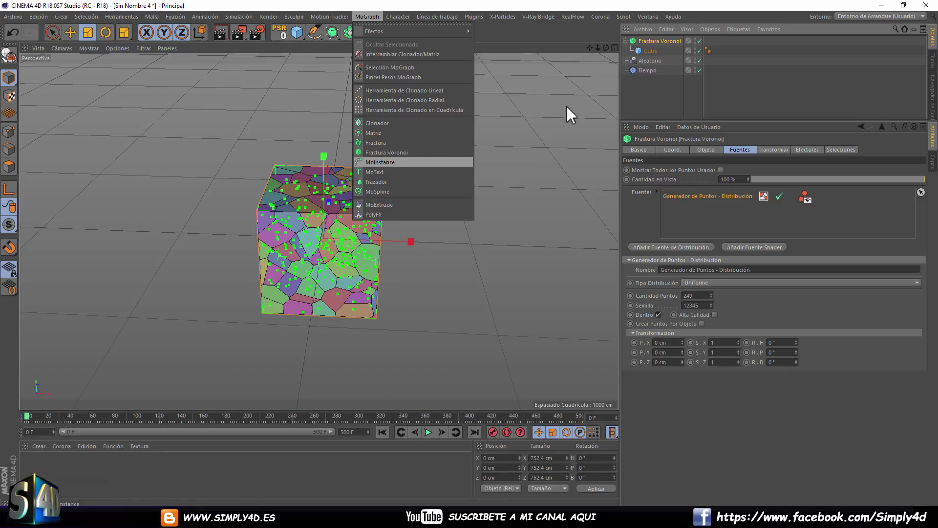
- Link the Tiempo effector into Fractura Voronoi's Efectores list and play the fractured cube animation
click(646, 87)
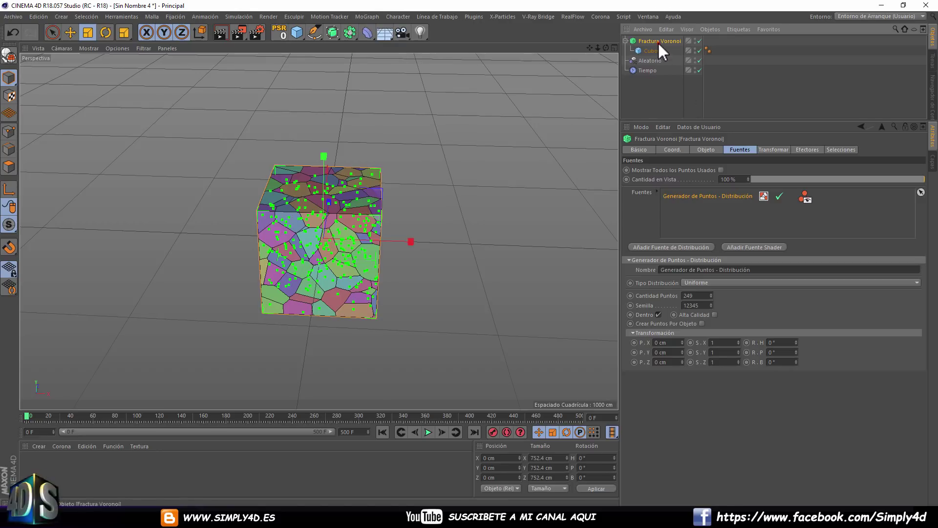
click(808, 149)
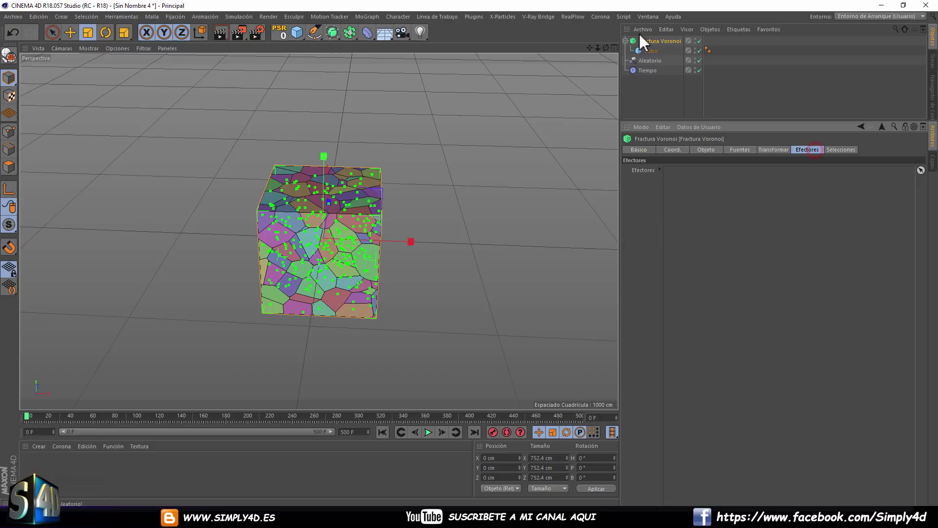
drag(647, 70, 674, 169)
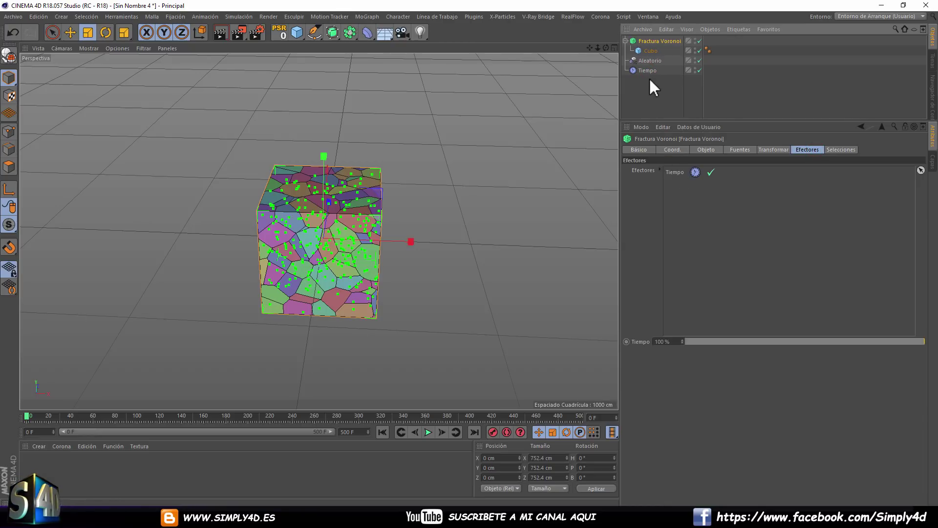
drag(646, 70, 681, 163)
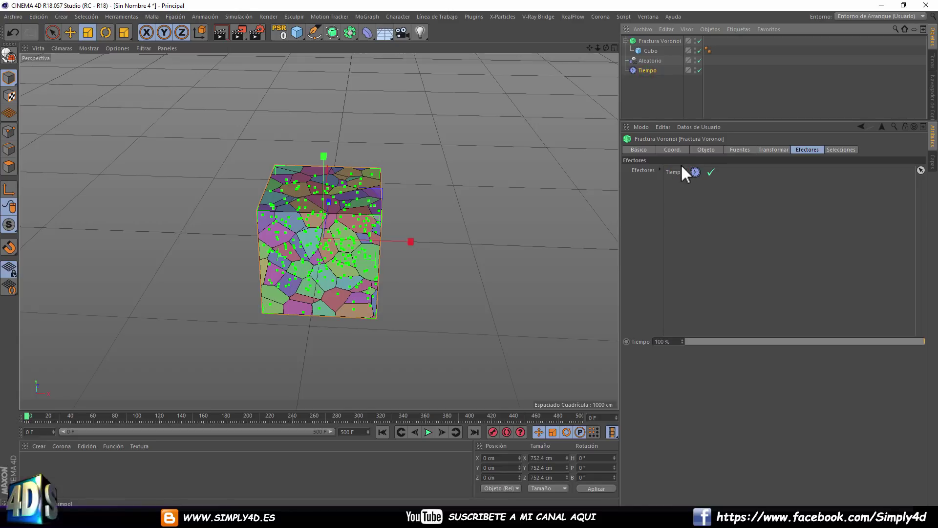
click(652, 81)
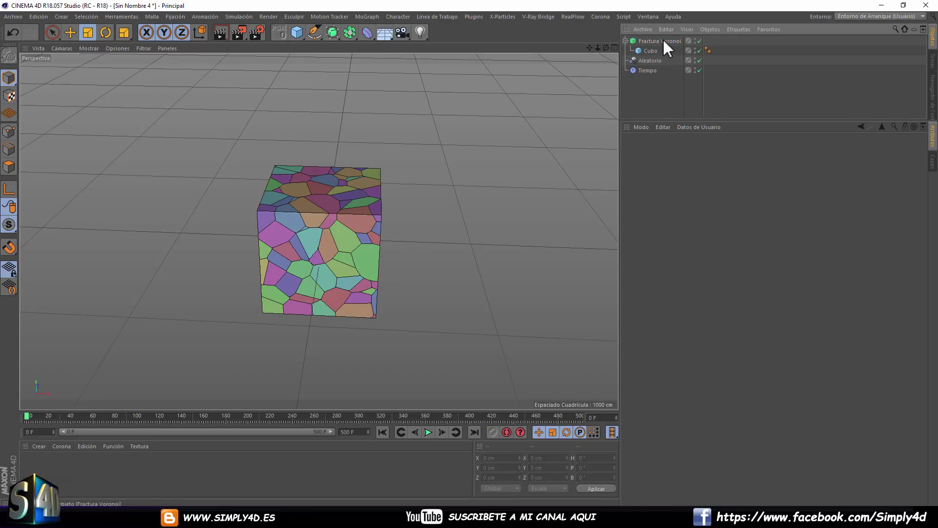
click(662, 40)
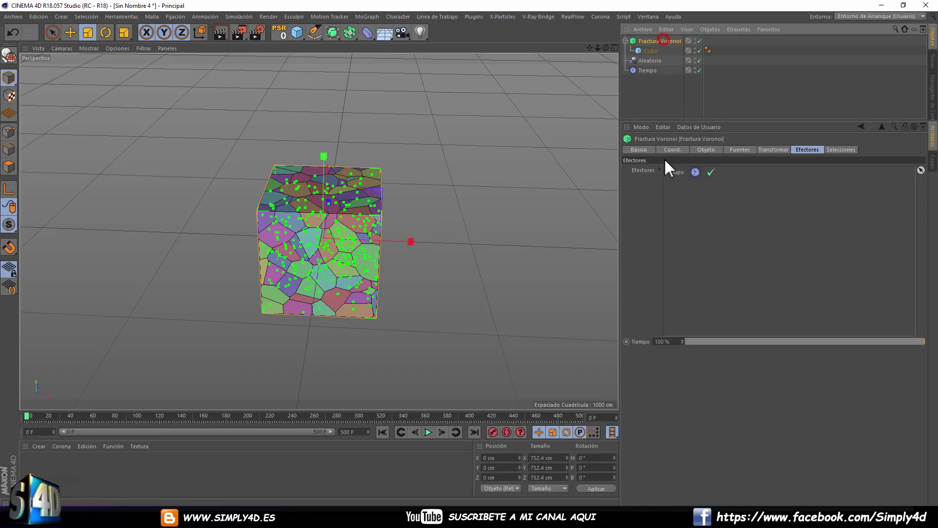
click(409, 338)
click(428, 432)
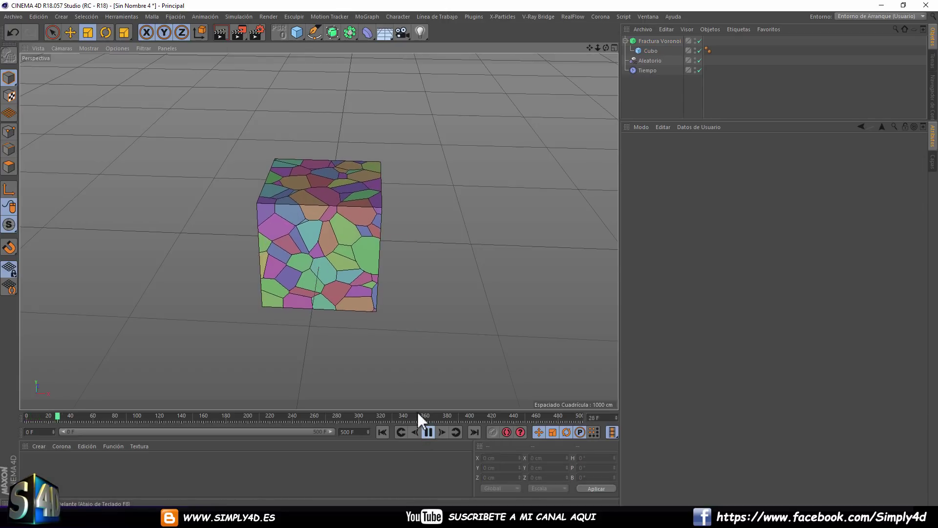
mouse_move(359, 177)
alt+mouse_down()
mouse_move(442, 186)
mouse_move(319, 227)
mouse_move(273, 163)
mouse_move(233, 182)
alt+mouse_up()
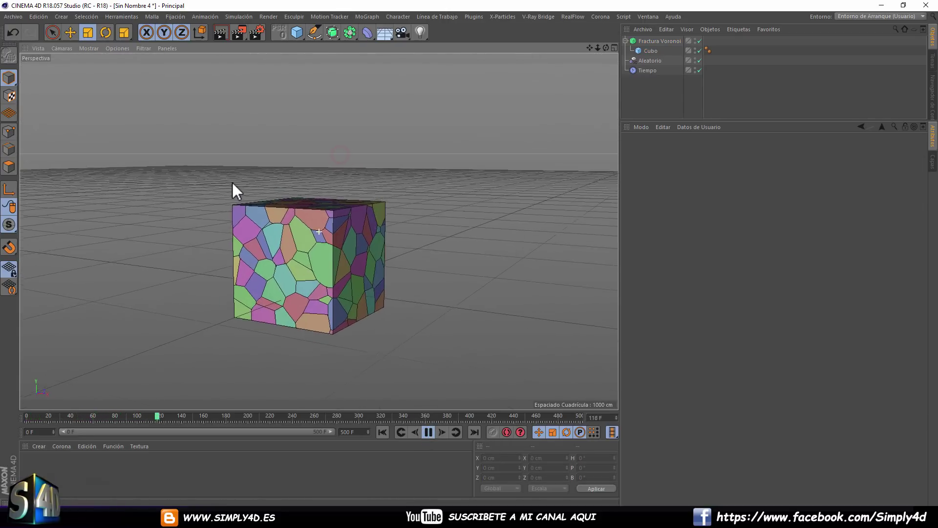
- Set the Tiempo effector's X position offset to 41 cm and rewind playback to frame 0
click(645, 70)
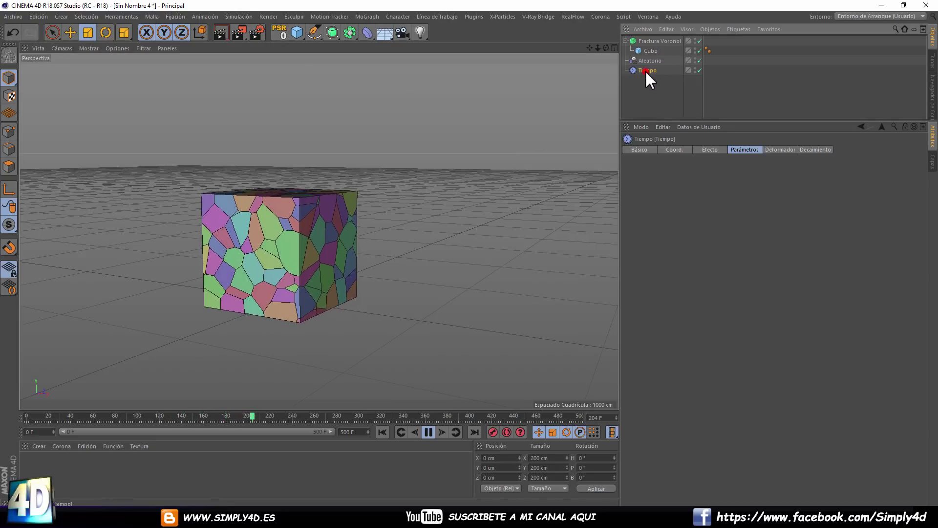
drag(688, 197, 706, 197)
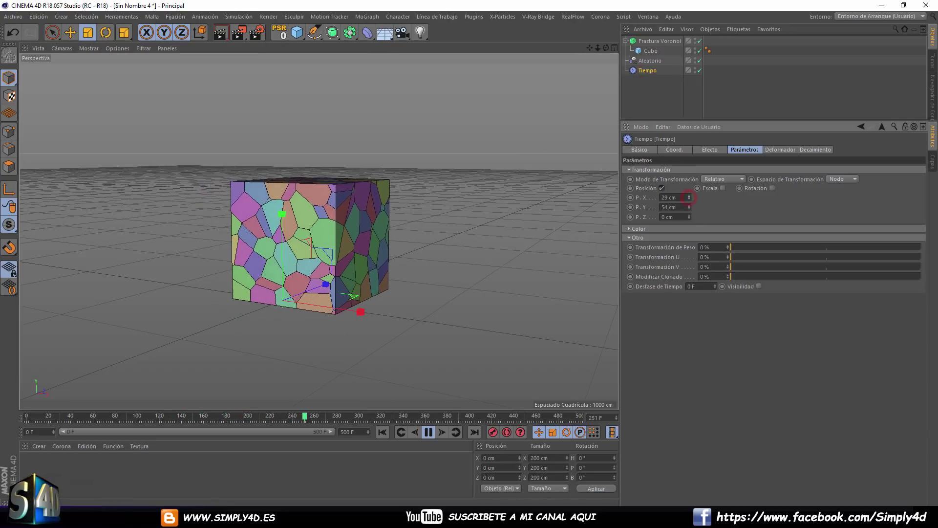
mouse_move(383, 222)
alt+mouse_down()
mouse_move(316, 218)
mouse_move(295, 234)
alt+mouse_up()
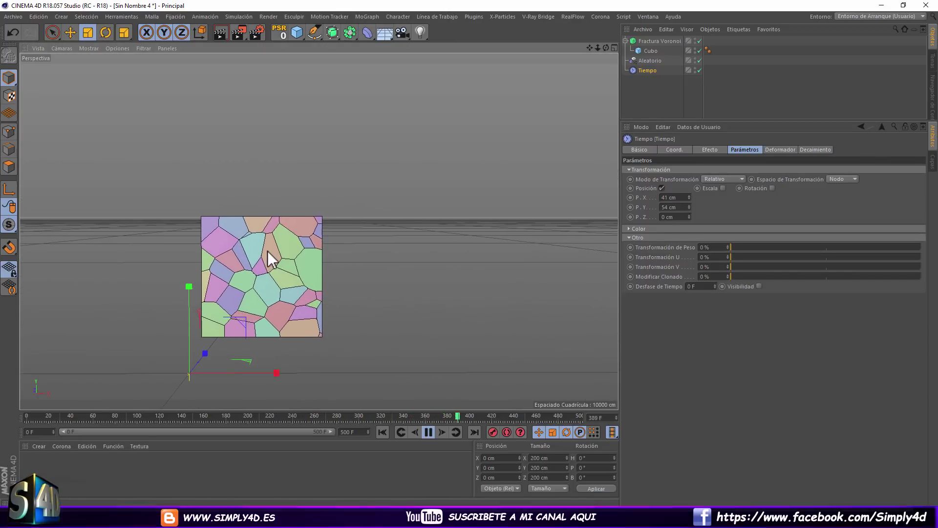
click(428, 432)
mouse_move(227, 411)
mouse_down()
mouse_move(97, 406)
mouse_move(511, 406)
mouse_move(22, 406)
mouse_move(557, 405)
mouse_move(1, 410)
mouse_move(558, 401)
mouse_move(1, 409)
mouse_up()
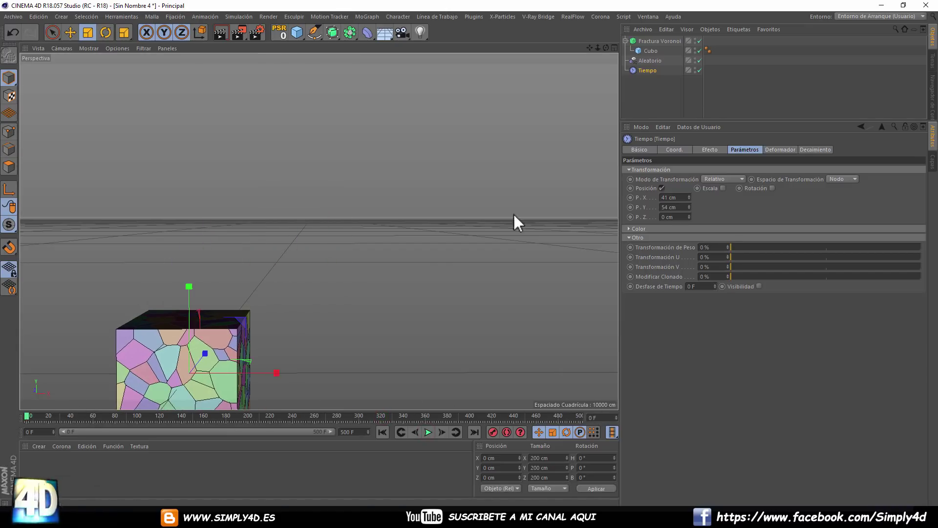
- Add the Aleatorio (Random) effector to Fractura Voronoi's Efectores list
click(661, 40)
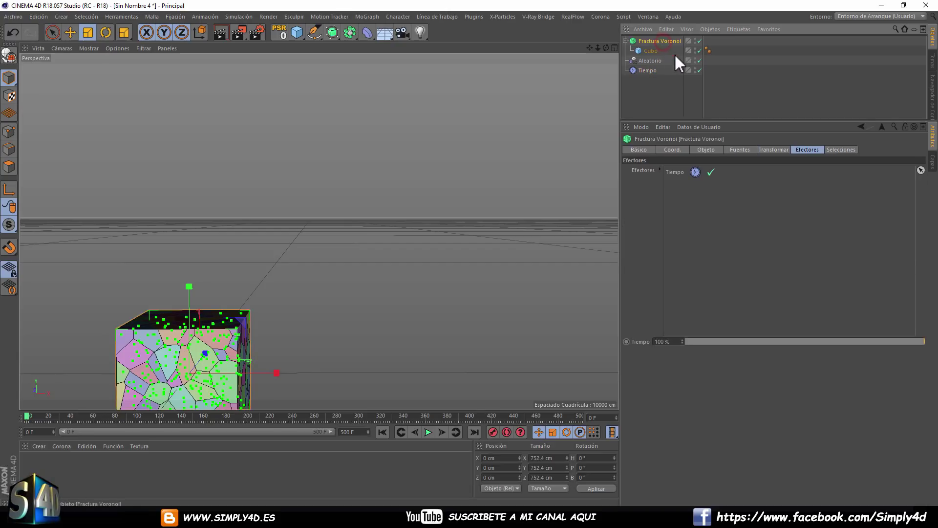
drag(648, 59, 678, 165)
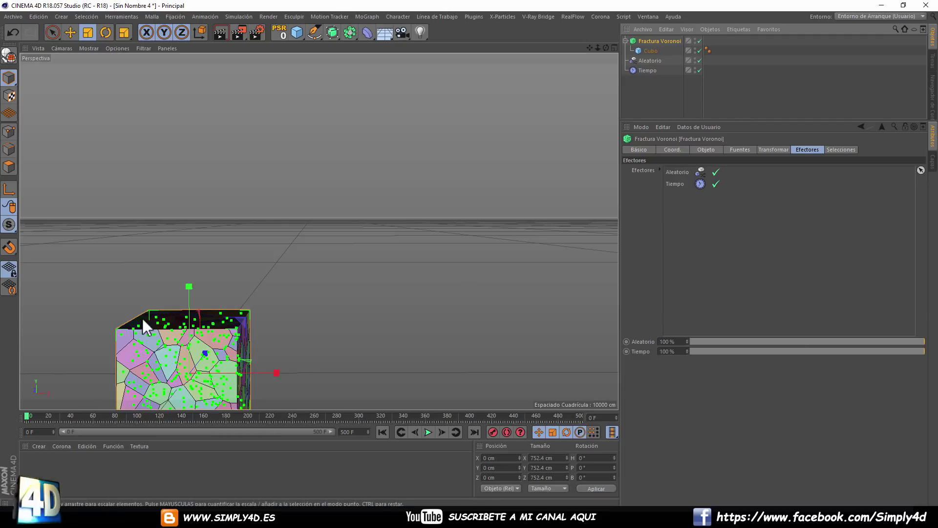
alt+middle_drag(264, 320, 252, 250)
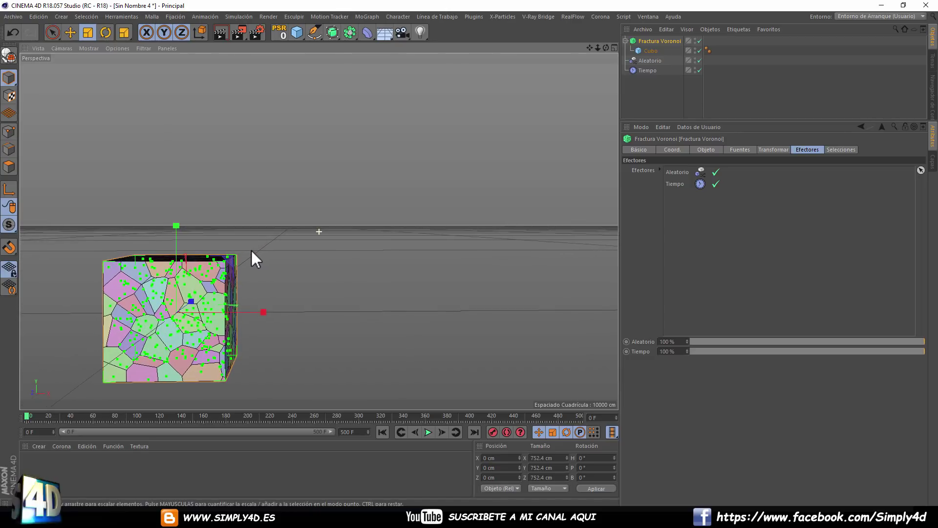
click(644, 93)
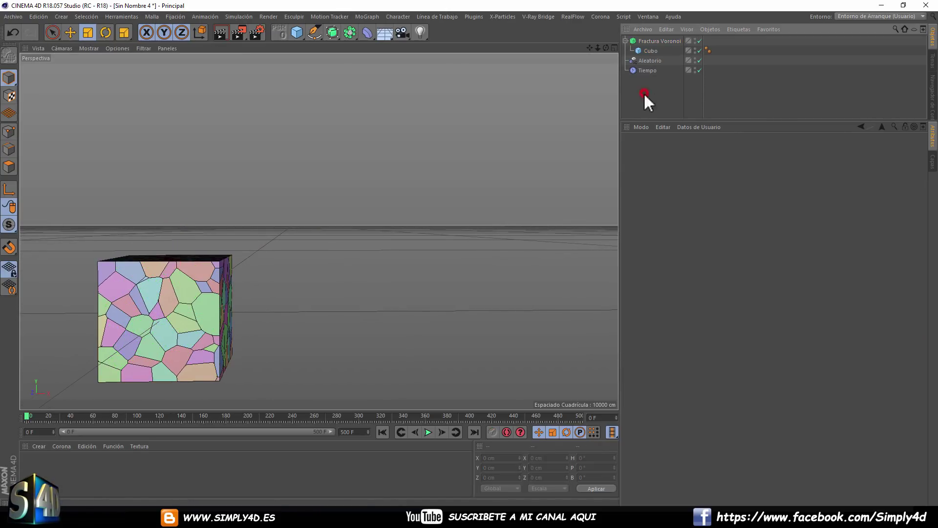
- Play and scrub the animation to preview the fragments drifting apart
click(429, 431)
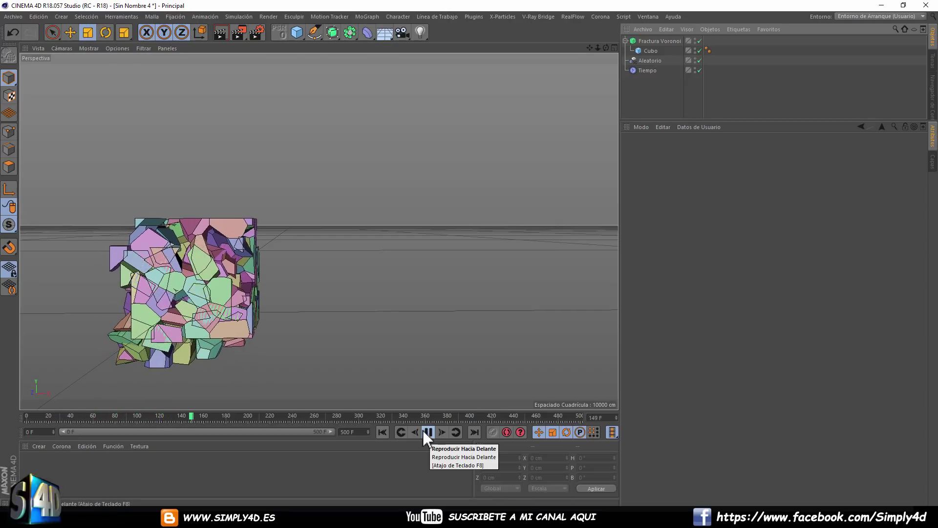
mouse_move(260, 303)
alt+mouse_down()
mouse_move(133, 300)
mouse_move(262, 283)
mouse_move(224, 292)
alt+mouse_up()
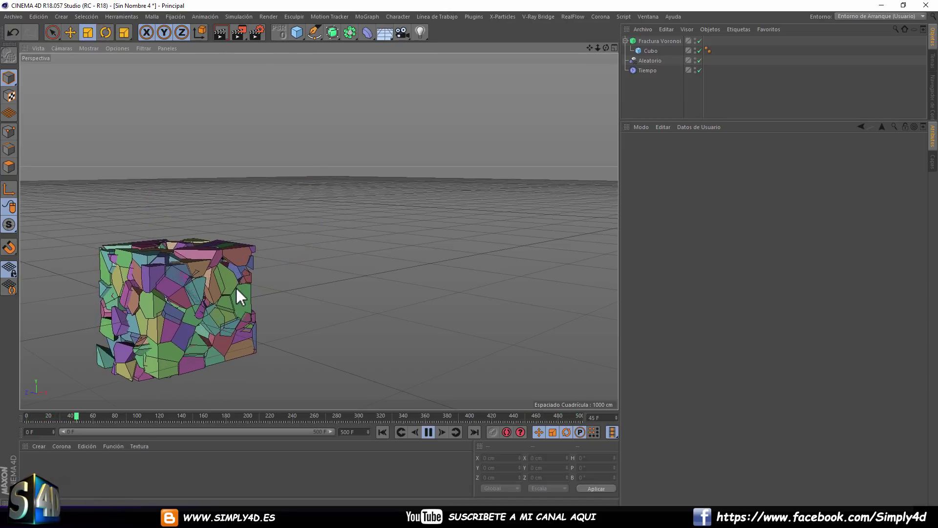
click(428, 431)
mouse_move(146, 415)
mouse_down()
mouse_move(83, 415)
mouse_move(753, 419)
mouse_move(4, 412)
mouse_move(622, 415)
mouse_move(12, 410)
mouse_move(560, 405)
mouse_move(13, 402)
mouse_move(512, 402)
mouse_move(29, 391)
mouse_up()
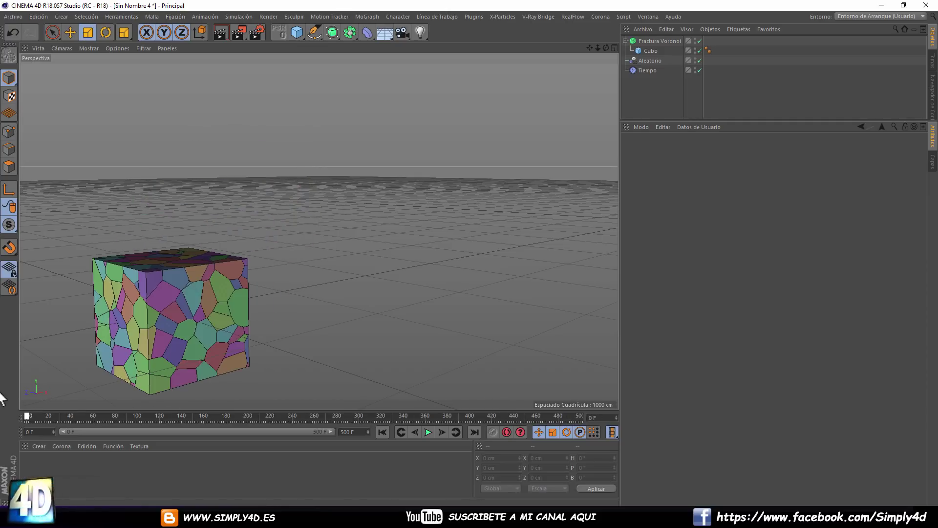
middle_click(370, 291)
middle_click(250, 301)
middle_click(235, 181)
mouse_move(212, 195)
alt+mouse_down()
mouse_move(296, 207)
mouse_move(271, 209)
mouse_move(218, 246)
alt+mouse_up()
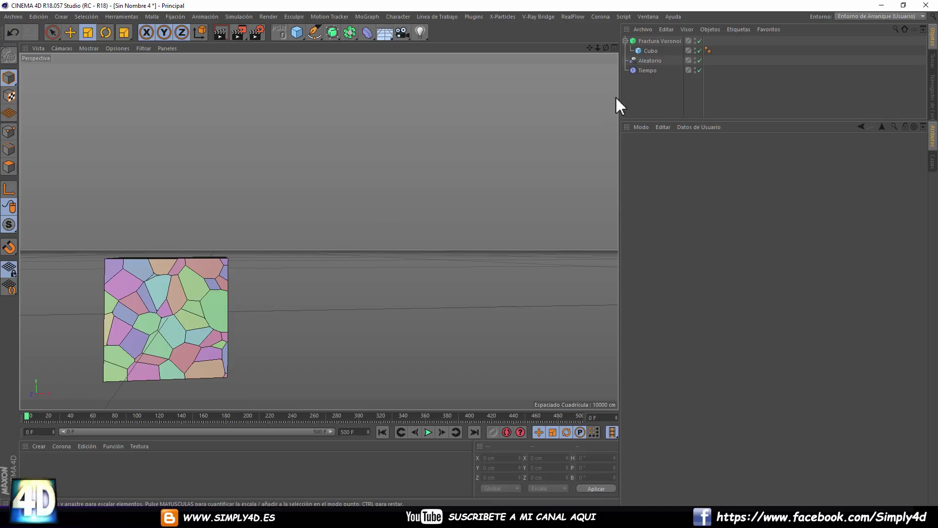
- Give the Tiempo effector a sphere falloff and scale it up to about 2331.4 cm
click(646, 70)
click(817, 150)
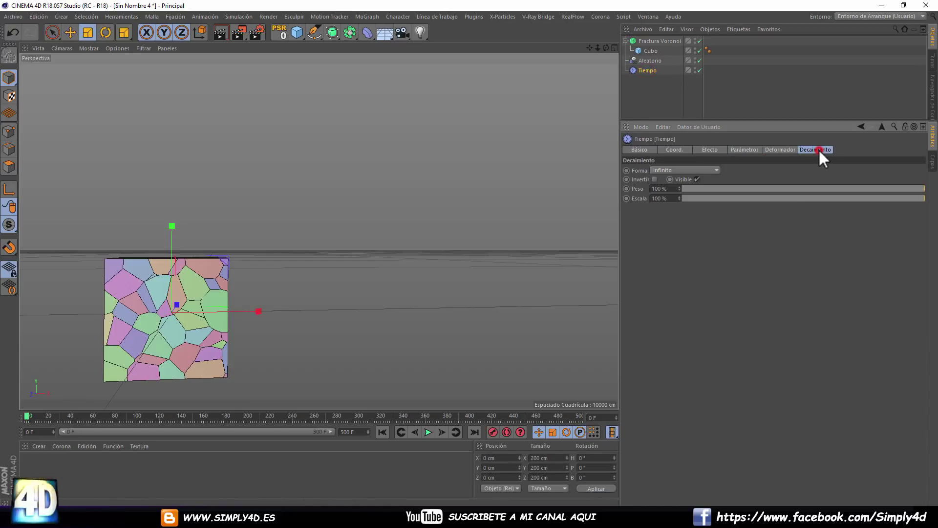
click(683, 170)
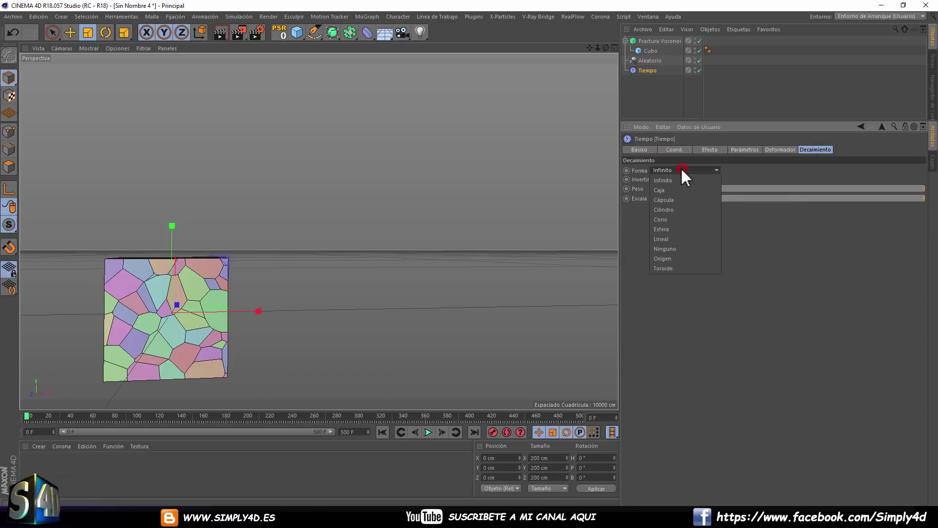
click(667, 228)
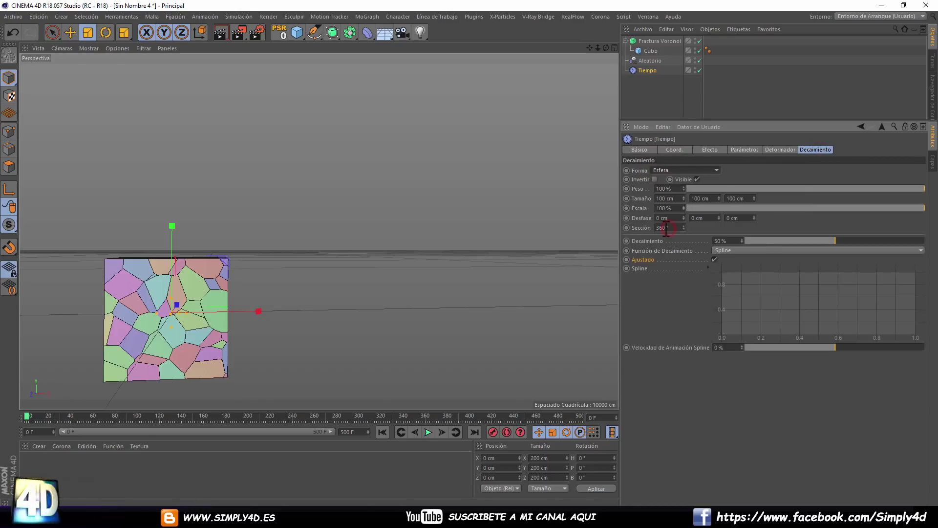
click(88, 32)
drag(93, 237, 206, 236)
- Move the falloff sphere behind the cube in the Top view, then check it from other views
click(71, 32)
middle_click(279, 180)
middle_click(413, 163)
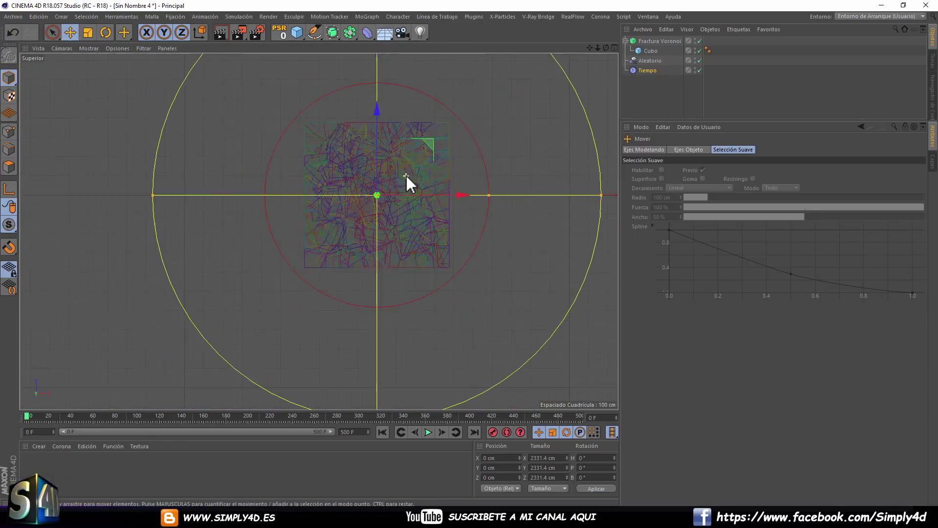
drag(383, 172, 381, 258)
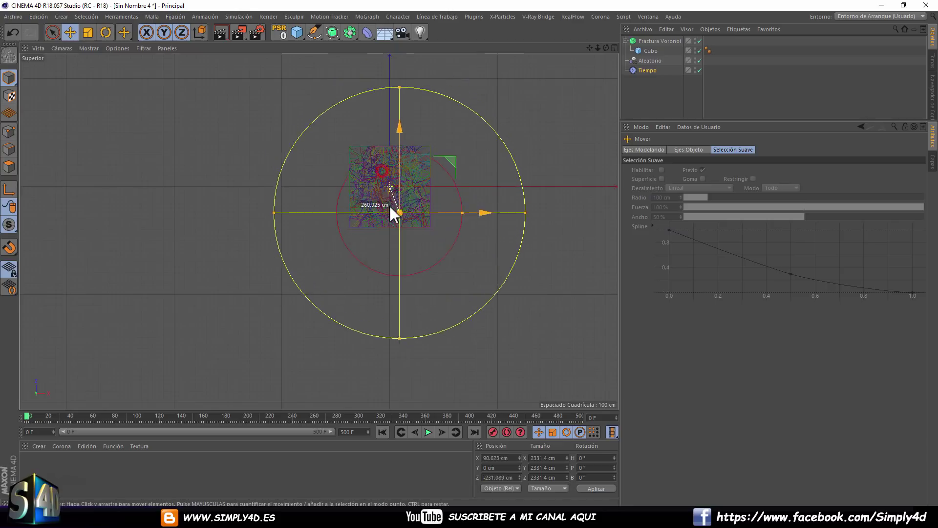
middle_click(381, 262)
middle_click(249, 288)
scroll(246, 276, down, 3)
middle_click(235, 254)
middle_click(335, 271)
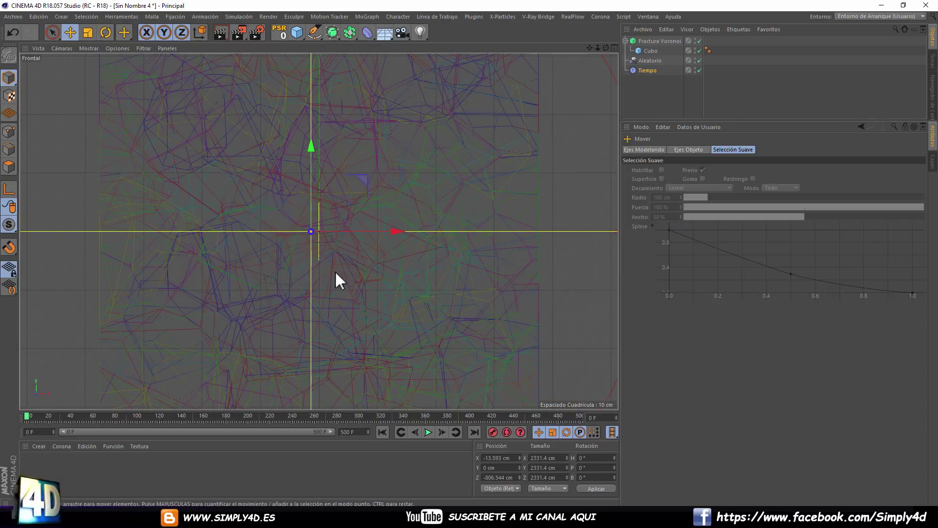
middle_click(181, 171)
mouse_move(235, 177)
alt+mouse_down()
mouse_move(121, 184)
mouse_move(362, 196)
mouse_move(383, 107)
mouse_move(384, 119)
alt+mouse_up()
- Play and rewind the animation to test how the Tiempo falloff affects the fragments
click(427, 432)
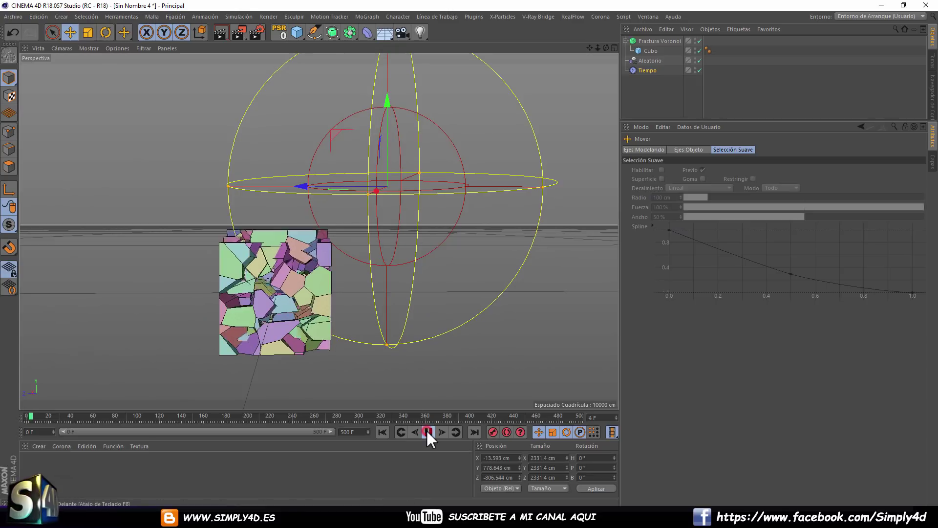
click(427, 431)
mouse_move(371, 230)
alt+mouse_down()
mouse_move(408, 220)
mouse_move(415, 203)
mouse_move(205, 187)
mouse_move(272, 183)
mouse_move(394, 204)
mouse_move(362, 221)
mouse_move(303, 214)
mouse_move(371, 128)
mouse_move(468, 135)
mouse_move(500, 107)
alt+mouse_up()
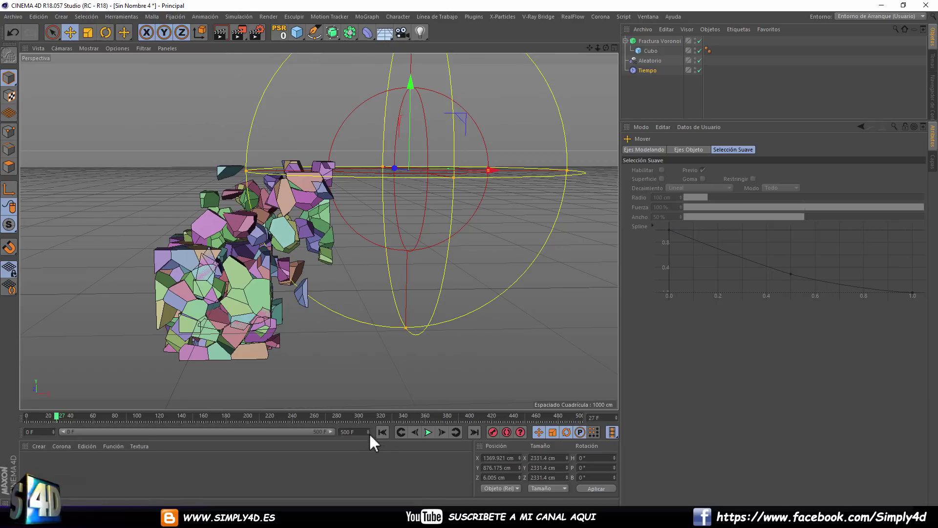
click(382, 431)
click(428, 432)
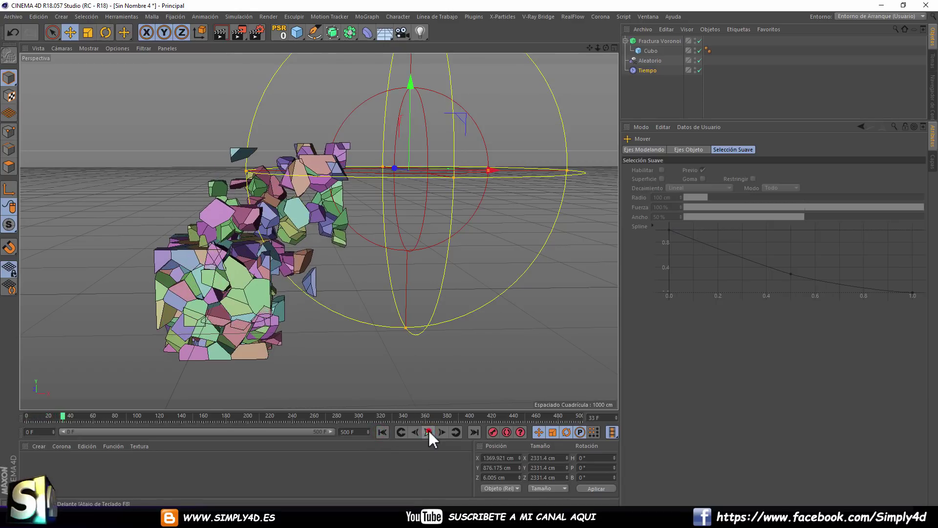
click(383, 431)
- Reposition the Tiempo falloff sphere up and right of the cube while previewing playback
drag(389, 192, 421, 167)
click(428, 432)
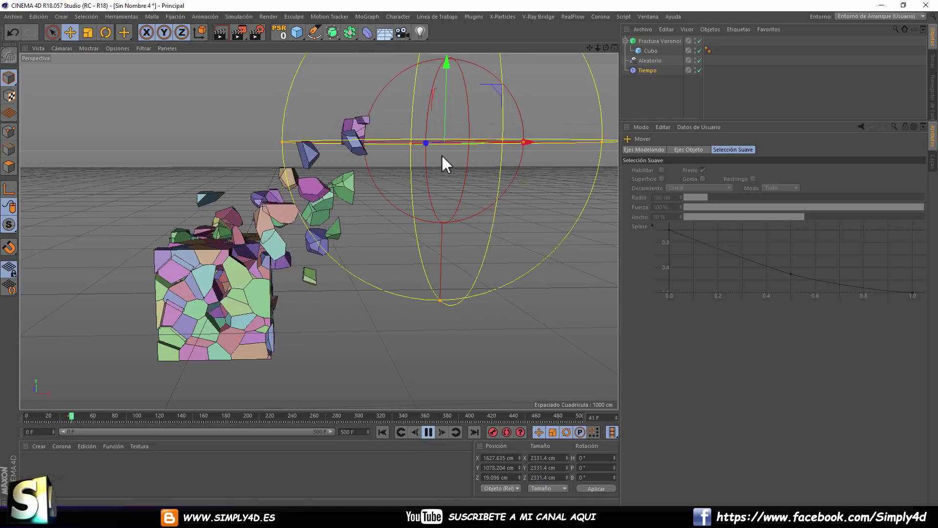
mouse_move(450, 148)
mouse_down()
mouse_move(283, 251)
mouse_move(471, 103)
mouse_move(497, 95)
mouse_move(447, 125)
mouse_move(432, 147)
mouse_up()
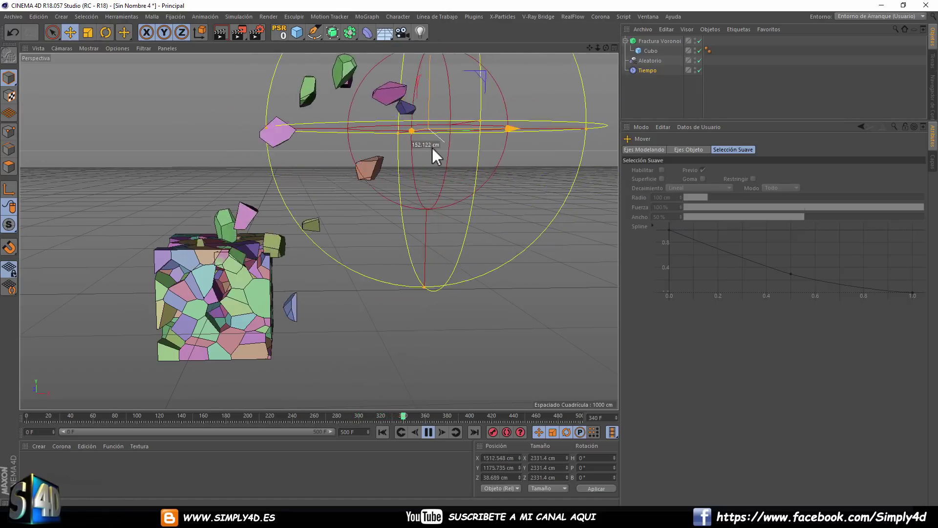
click(385, 432)
click(427, 432)
click(426, 430)
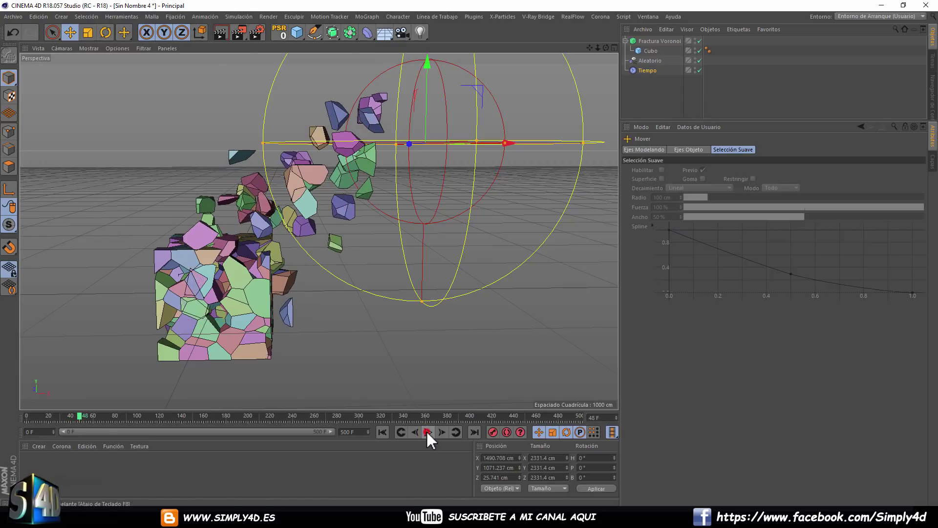
mouse_move(332, 203)
alt+mouse_down()
mouse_move(434, 199)
mouse_move(314, 197)
mouse_move(253, 215)
alt+mouse_up()
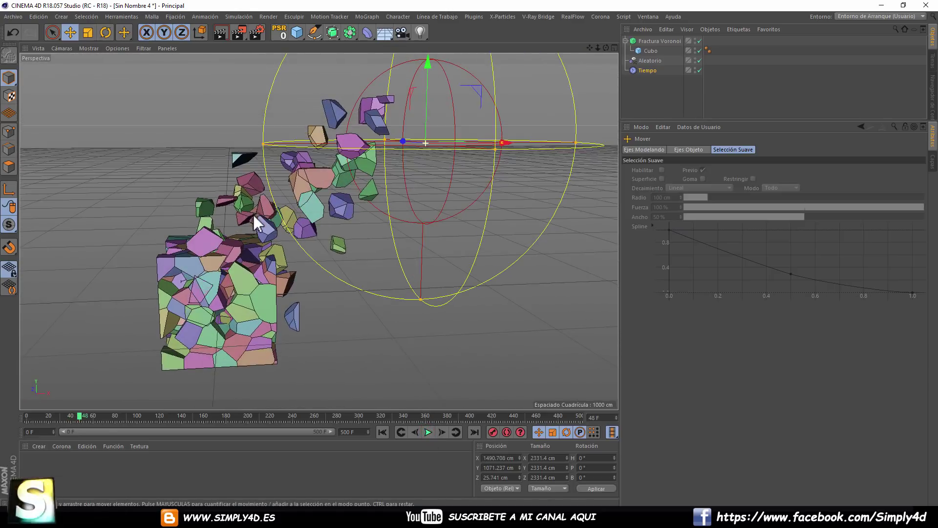
click(650, 61)
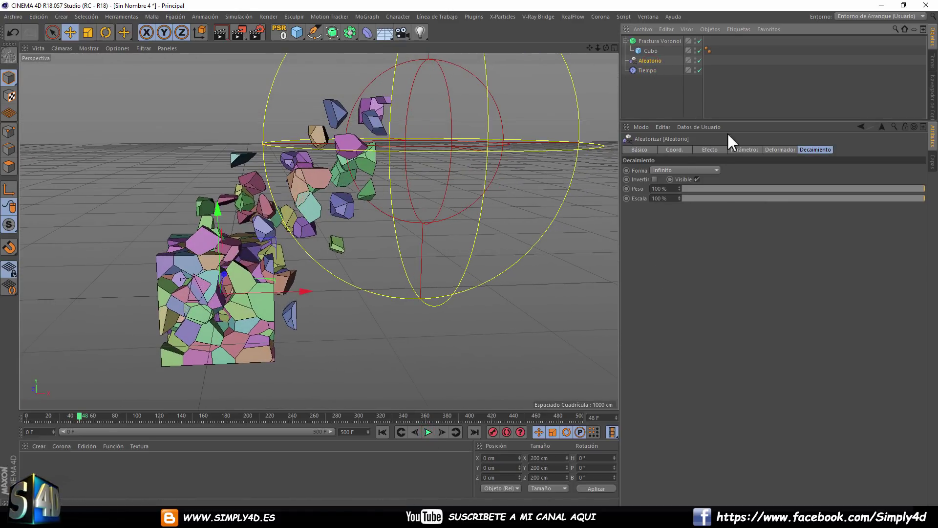
- Lower the Aleatorio effector's weight to 65% and nudge the Tiempo sphere toward the cube
mouse_move(884, 188)
mouse_down()
mouse_move(770, 188)
mouse_move(840, 188)
mouse_up()
click(428, 429)
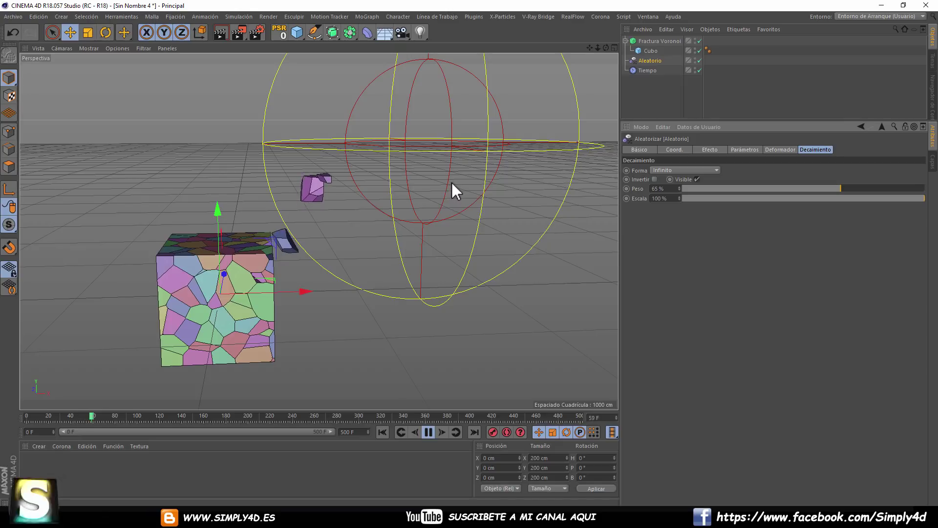
click(638, 70)
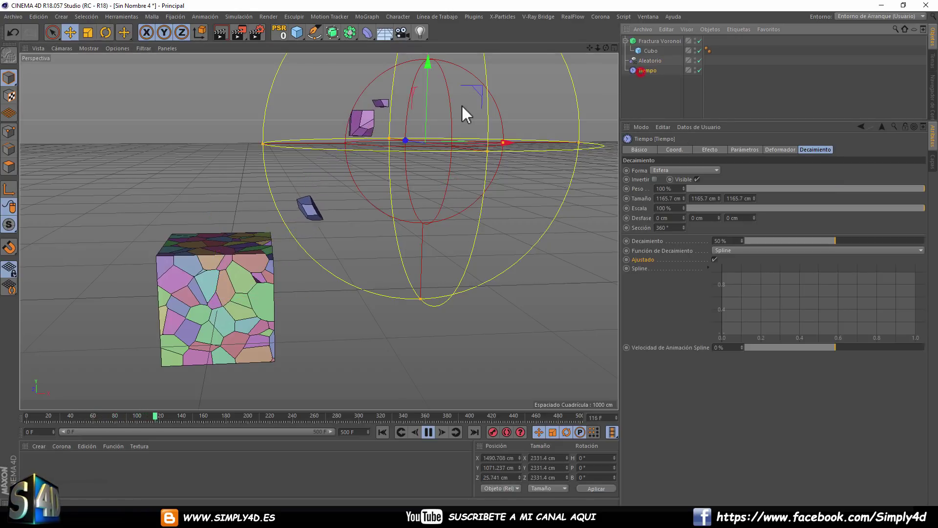
drag(436, 122, 421, 132)
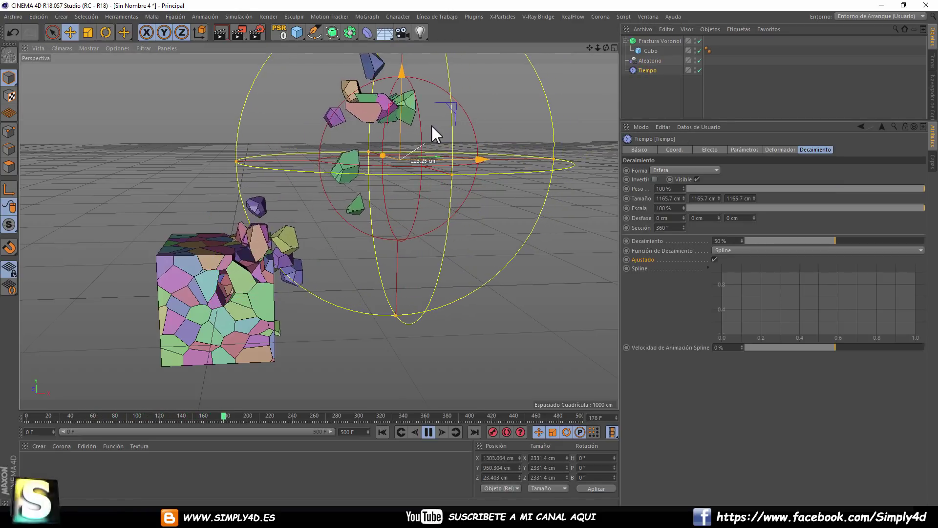
click(428, 432)
click(383, 432)
- In the front view, keyframe the Tiempo sphere moved down-left toward the cube at frame 220
middle_click(429, 224)
middle_click(289, 309)
middle_click(420, 308)
scroll(421, 303, down, 5)
scroll(420, 298, down, 3)
middle_drag(428, 261, 304, 274)
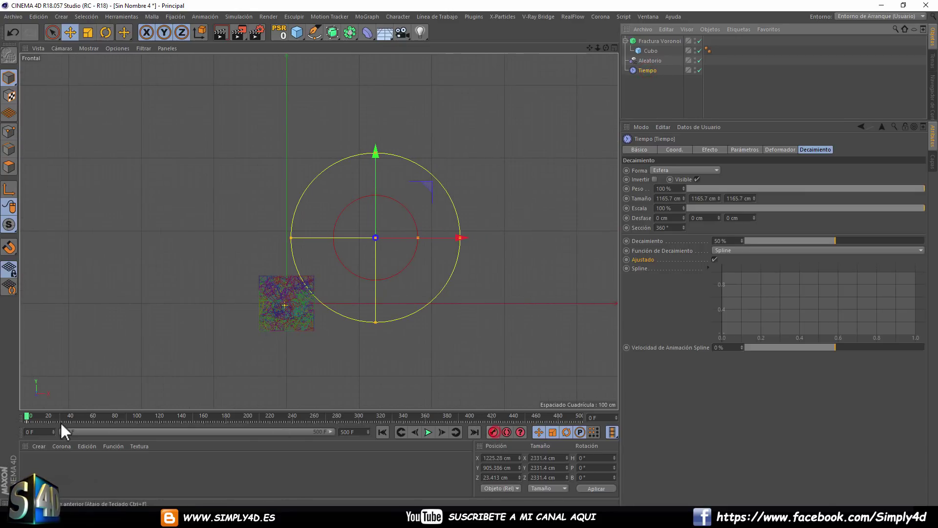
drag(28, 416, 271, 417)
drag(392, 269, 354, 290)
click(493, 432)
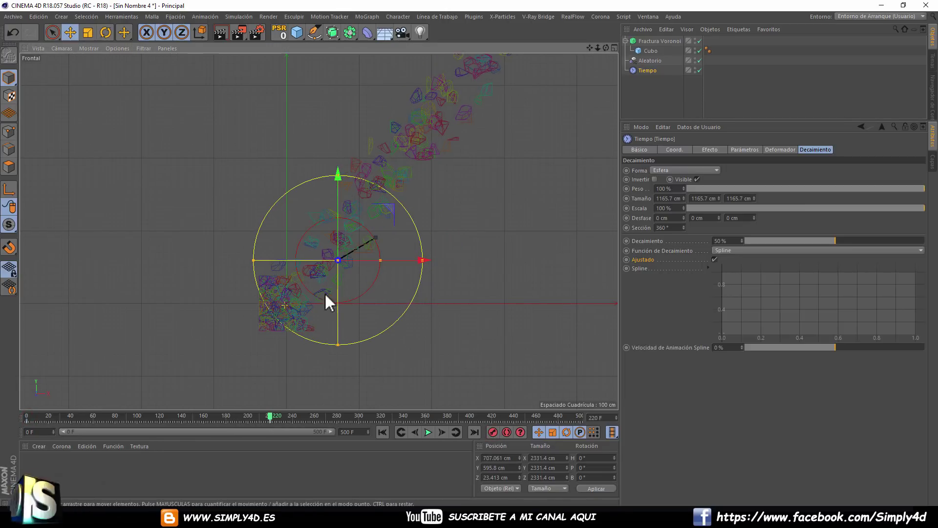
middle_click(324, 292)
middle_click(176, 204)
- Play the animation from the start and stop it at frame 295
click(382, 431)
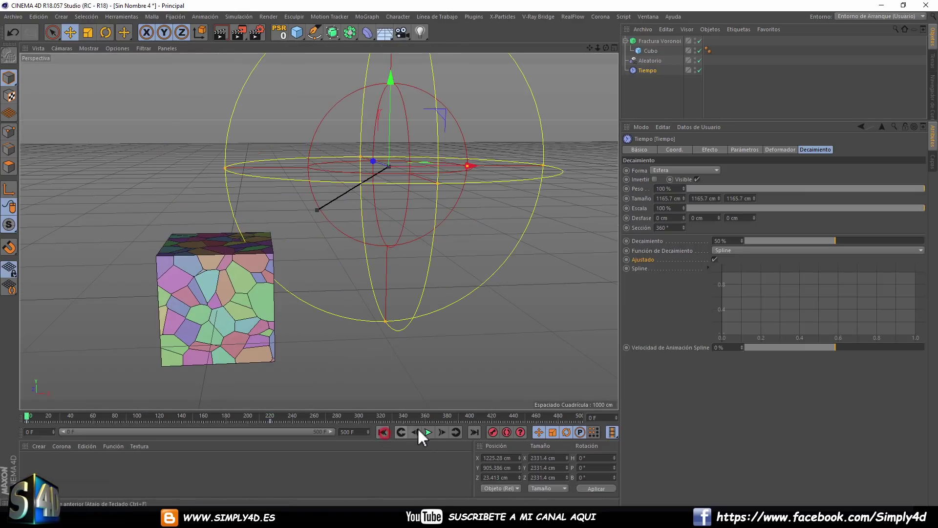
click(428, 432)
click(642, 112)
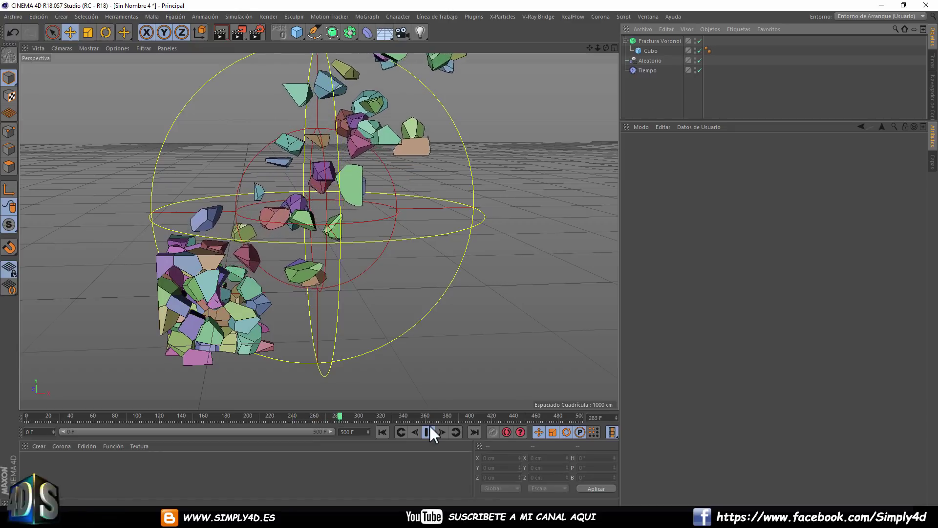
click(384, 433)
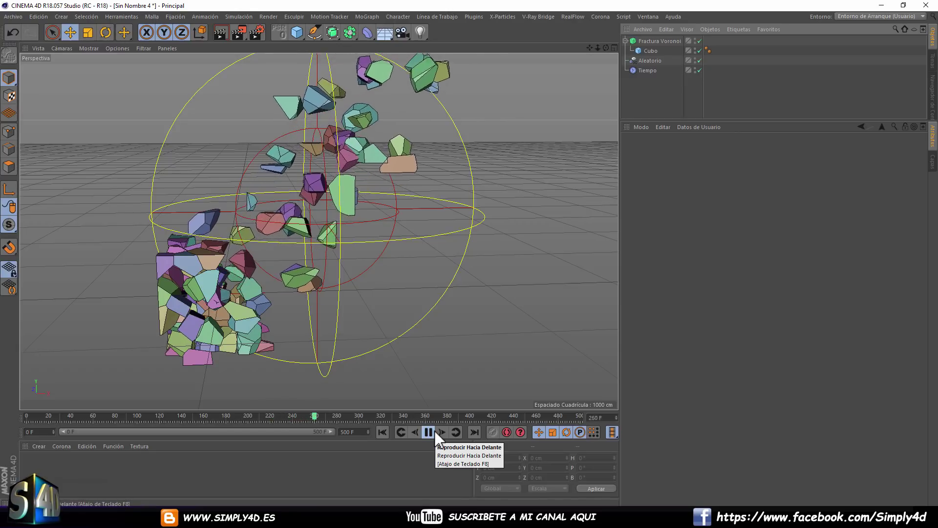
click(433, 432)
- Inspect the rising fragment trail from several angles, then select Fractura Voronoi
scroll(328, 260, down, 2)
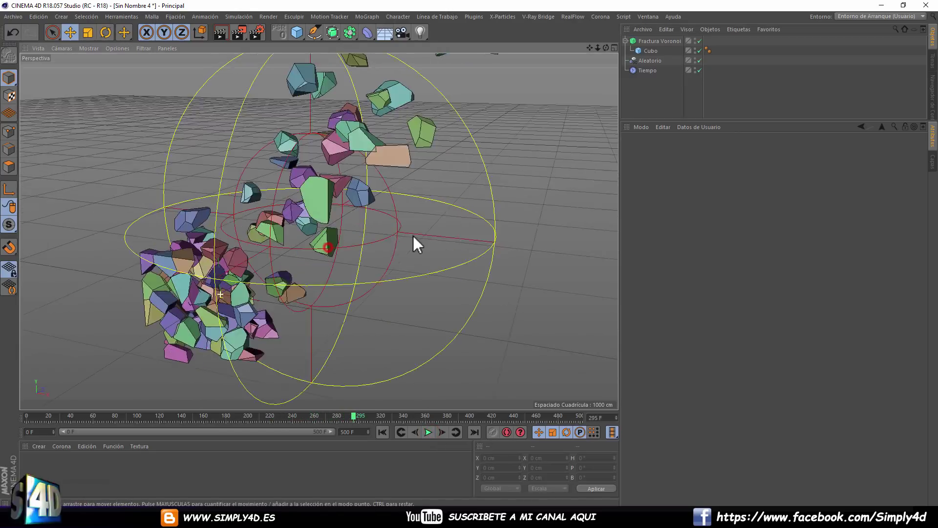
alt+drag(412, 235, 338, 320)
scroll(338, 321, down, 3)
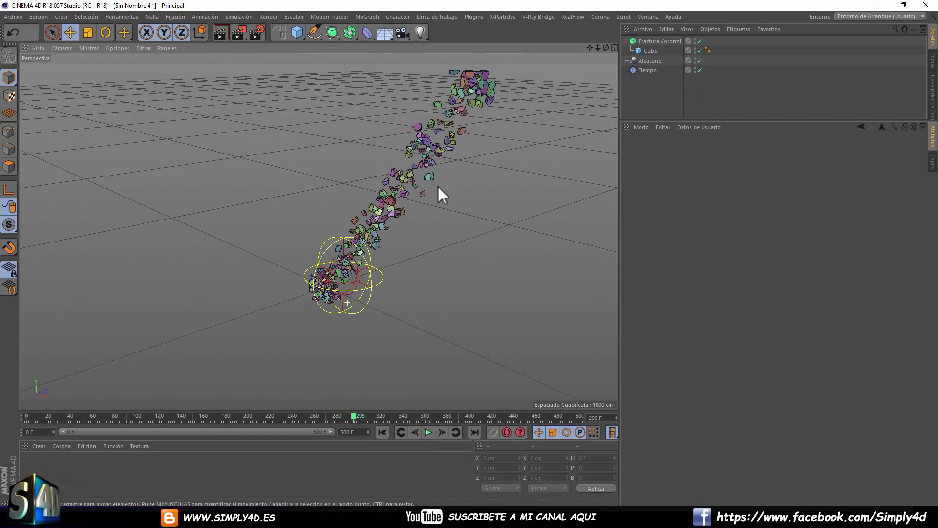
mouse_move(437, 186)
alt+mouse_down()
mouse_move(394, 165)
mouse_move(424, 184)
alt+mouse_up()
scroll(385, 203, up, 2)
scroll(390, 204, up, 2)
scroll(402, 201, down, 3)
scroll(392, 241, up, 3)
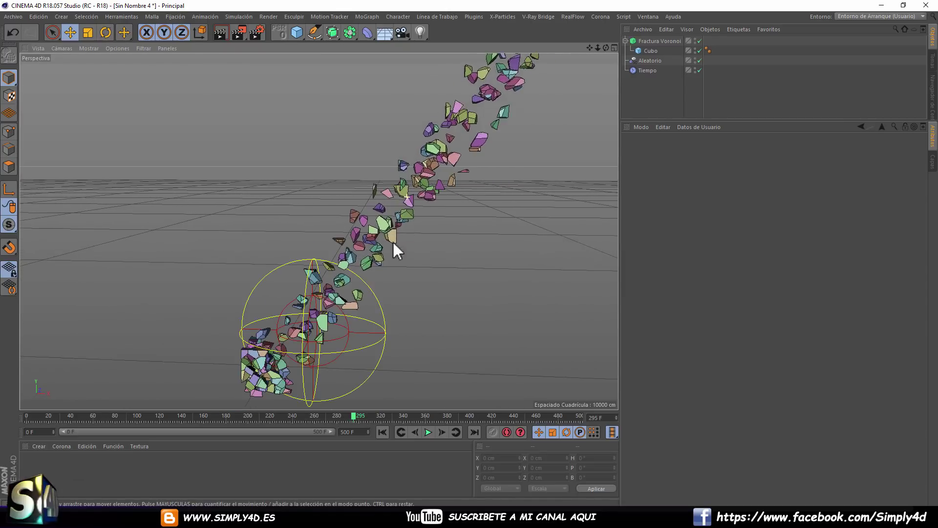
mouse_move(397, 250)
alt+mouse_down()
mouse_move(360, 293)
mouse_move(412, 138)
mouse_move(346, 198)
mouse_move(366, 203)
alt+mouse_up()
scroll(372, 191, down, 1)
scroll(376, 181, down, 3)
alt+middle_drag(377, 178, 303, 300)
scroll(341, 189, up, 3)
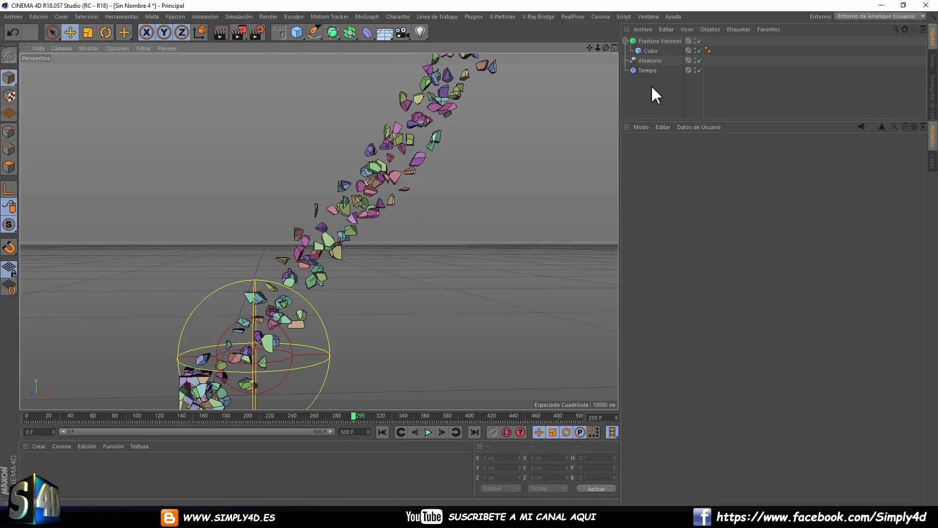
click(650, 41)
click(366, 17)
mouse_move(411, 31)
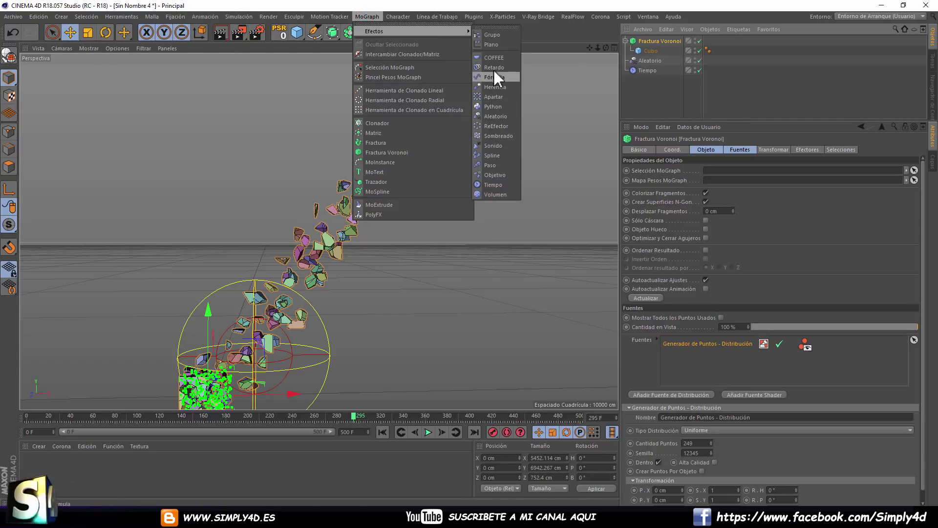
- Add a Plano effector that scales fragments uniformly by -1 instead of moving them
click(493, 44)
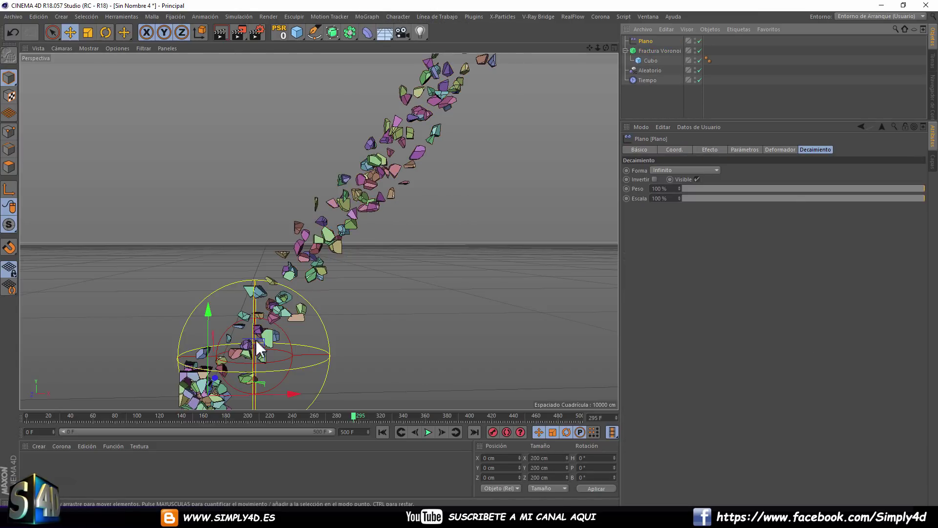
drag(218, 301, 212, 259)
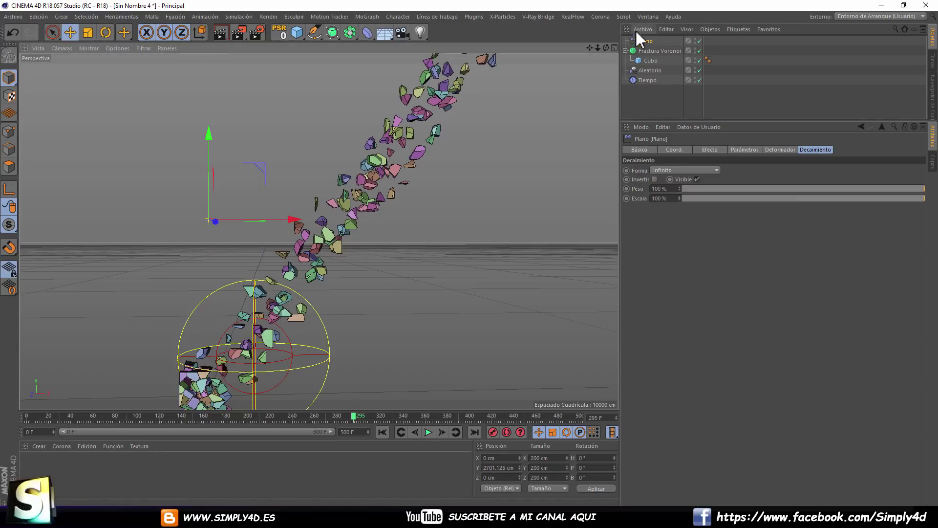
click(643, 41)
click(714, 150)
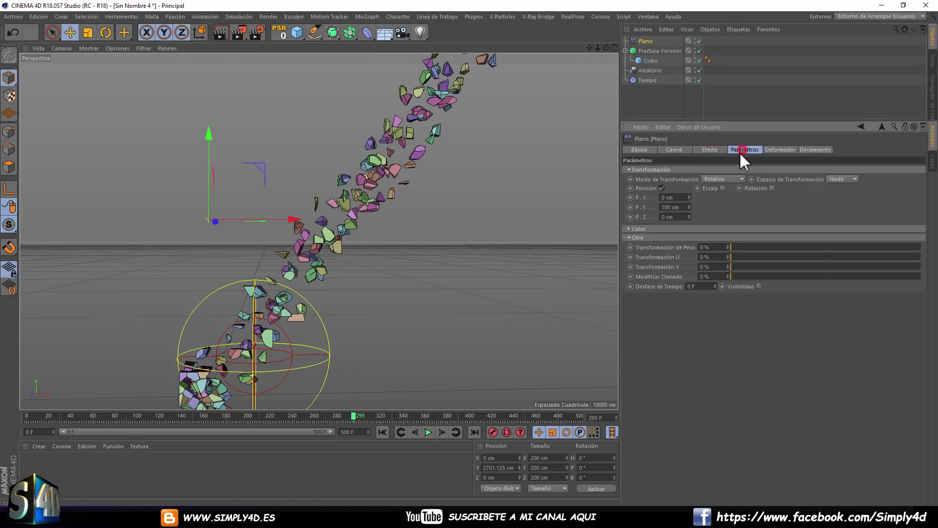
click(661, 188)
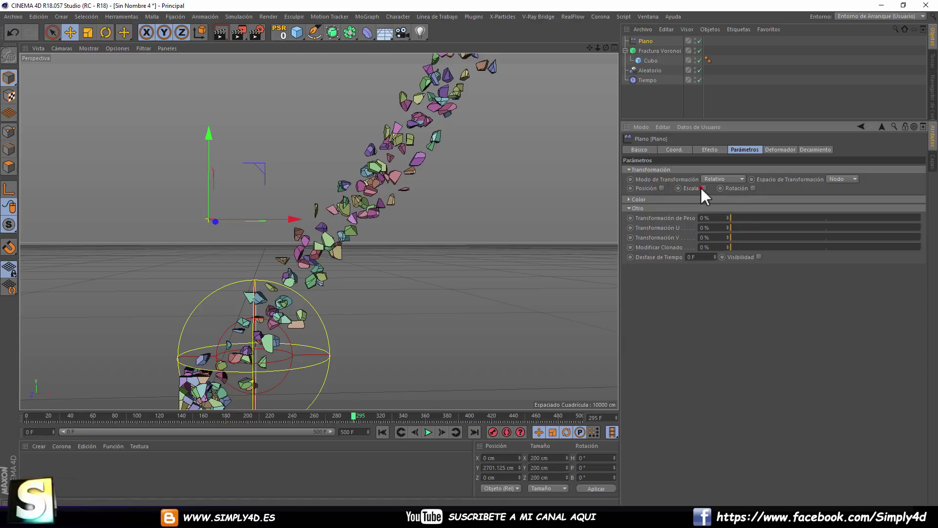
click(701, 188)
click(729, 226)
click(742, 198)
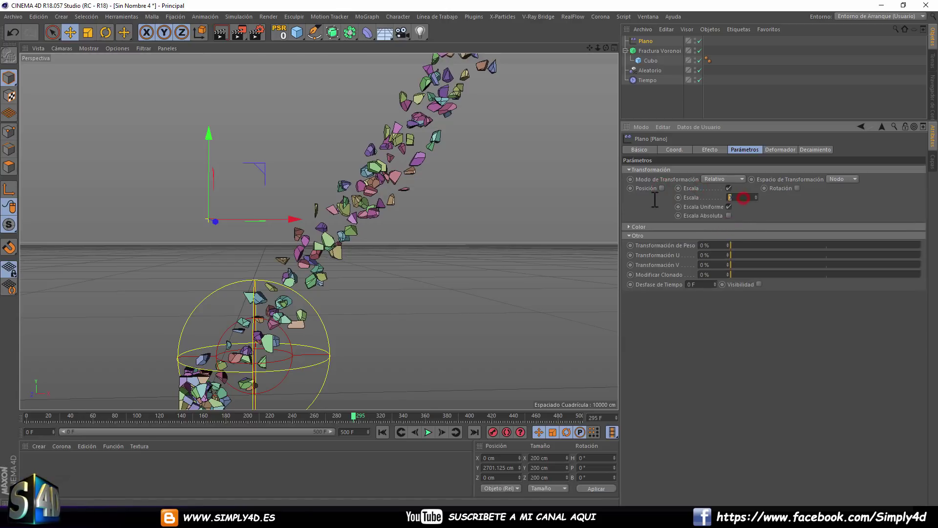
key(Return)
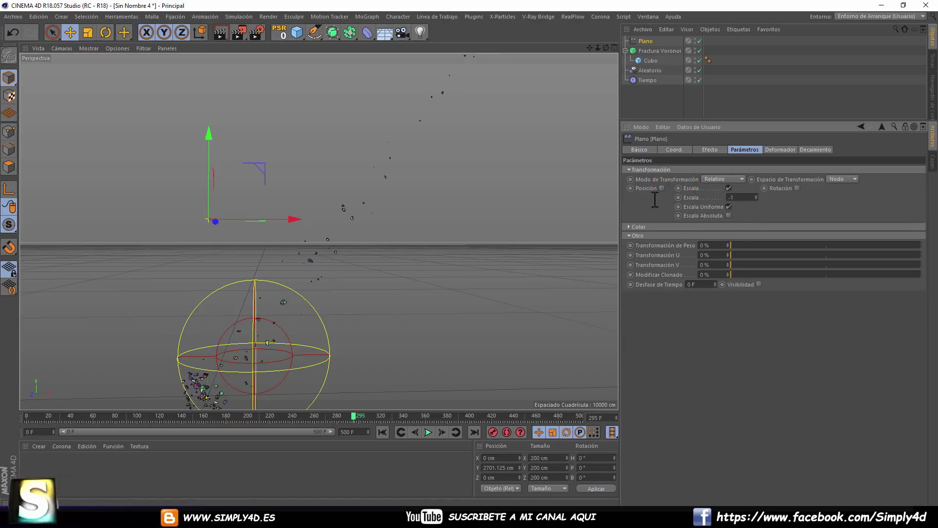
- Give the Plano a linear -X falloff, move it along X and tilt it about -46°
click(820, 150)
click(677, 170)
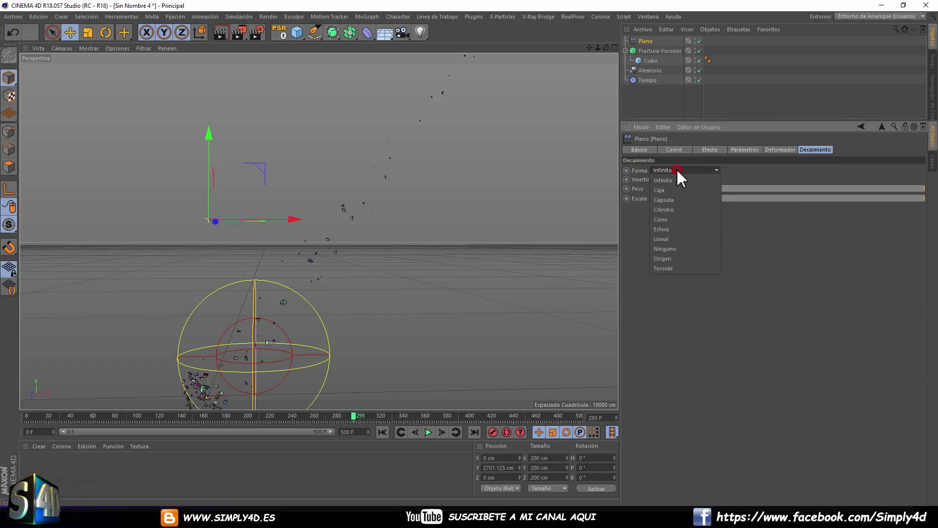
click(667, 239)
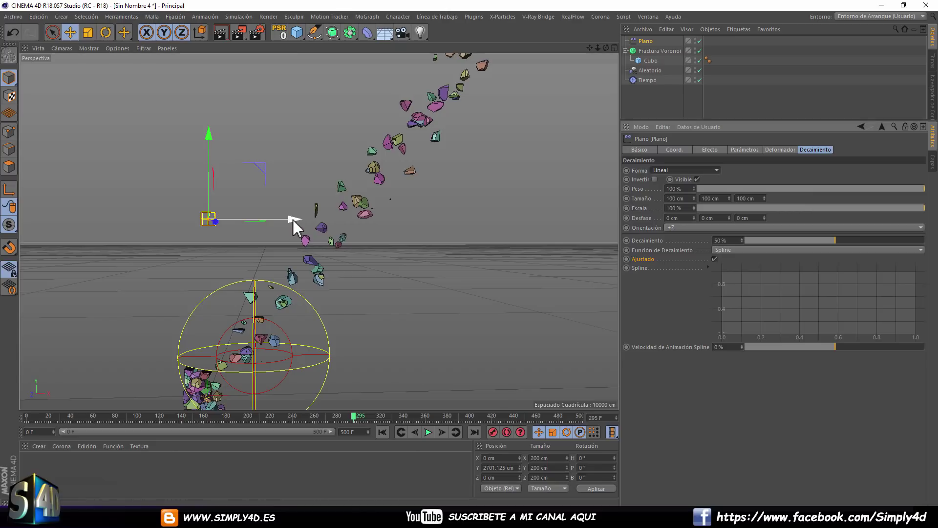
drag(292, 219, 429, 219)
click(683, 229)
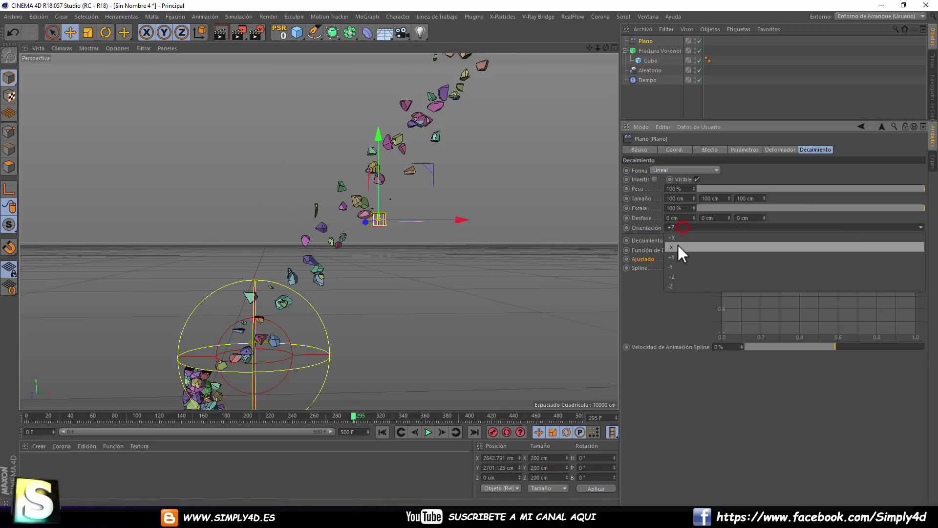
click(108, 31)
drag(430, 202, 423, 189)
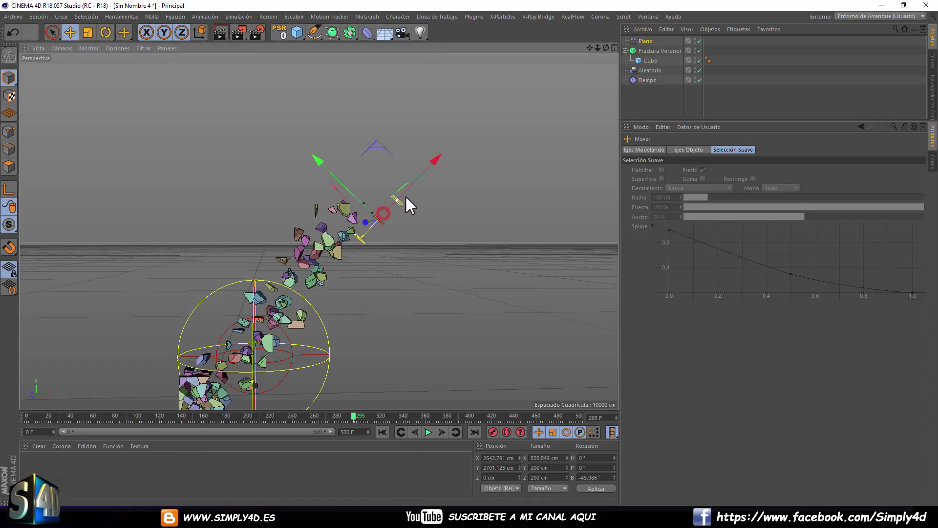
- Enlarge the Plano falloff, move it toward the cube, play, and hide Aleatorio in the viewport
drag(325, 164, 328, 171)
key(e)
mouse_move(368, 211)
mouse_down()
mouse_move(324, 288)
mouse_move(310, 268)
mouse_move(374, 201)
mouse_move(362, 218)
mouse_move(377, 416)
mouse_up()
click(427, 431)
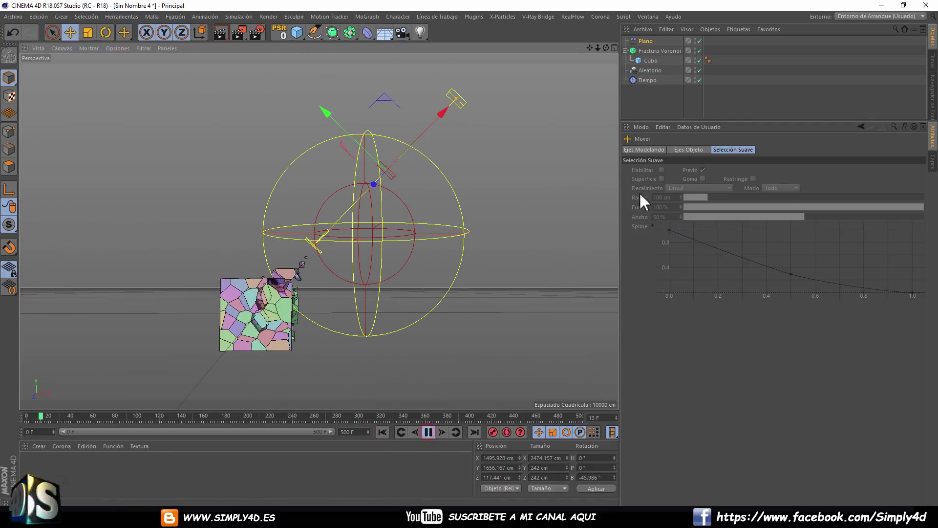
click(653, 102)
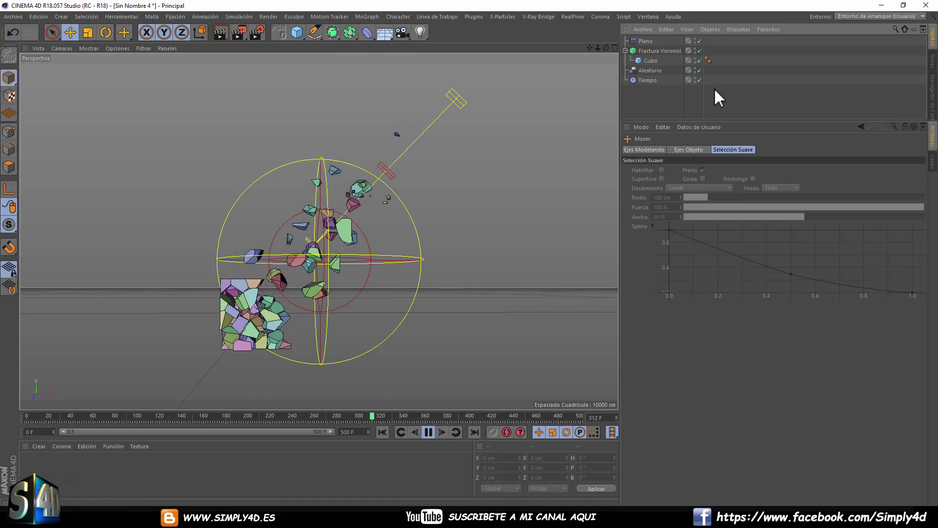
drag(695, 77, 696, 68)
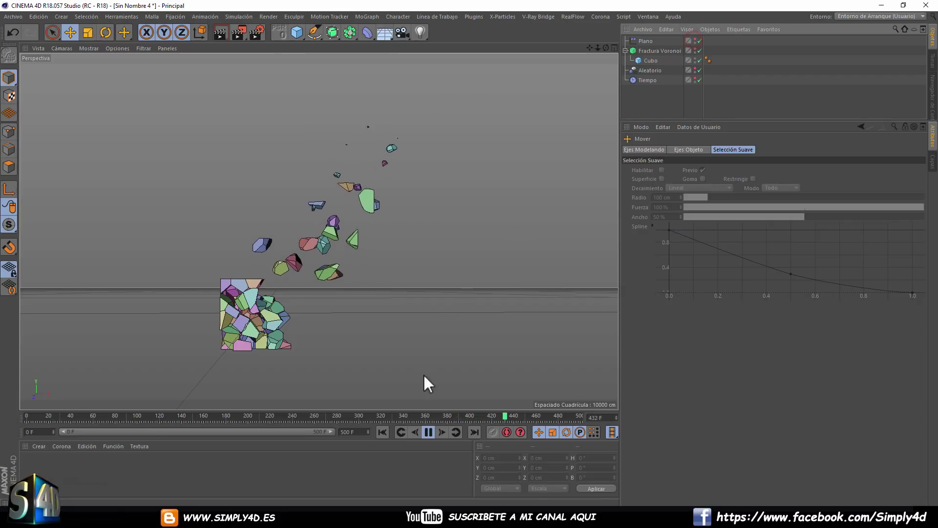
click(383, 431)
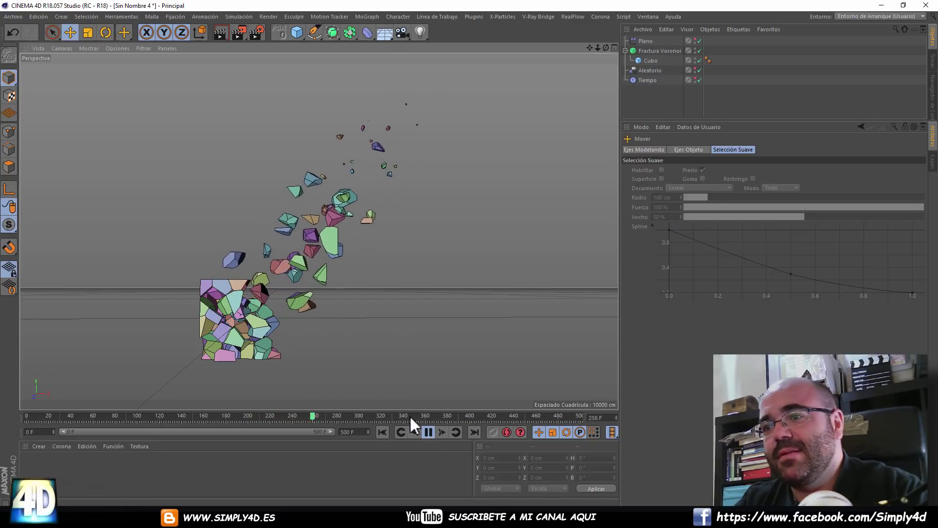
click(429, 431)
mouse_move(328, 292)
alt+mouse_down()
mouse_move(343, 216)
mouse_move(307, 255)
mouse_move(374, 180)
mouse_move(353, 255)
mouse_move(355, 241)
mouse_move(406, 232)
mouse_move(377, 235)
alt+mouse_up()
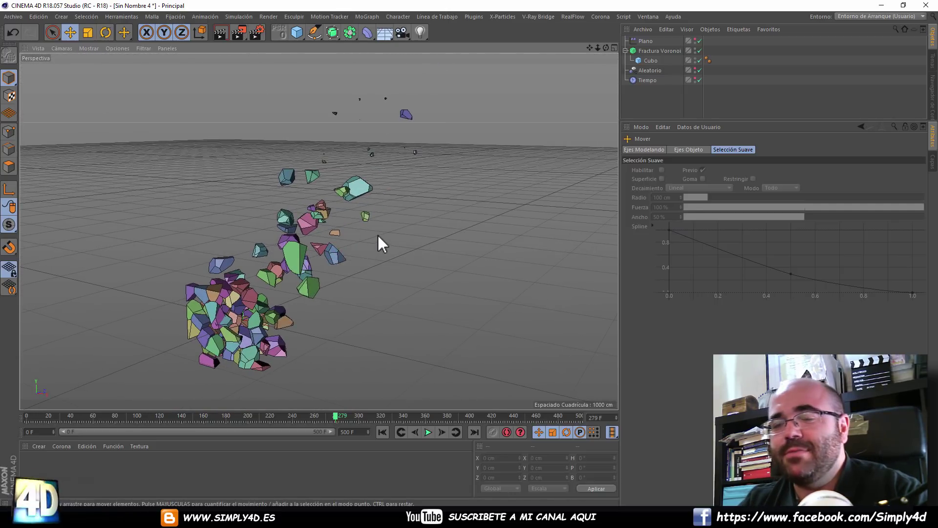